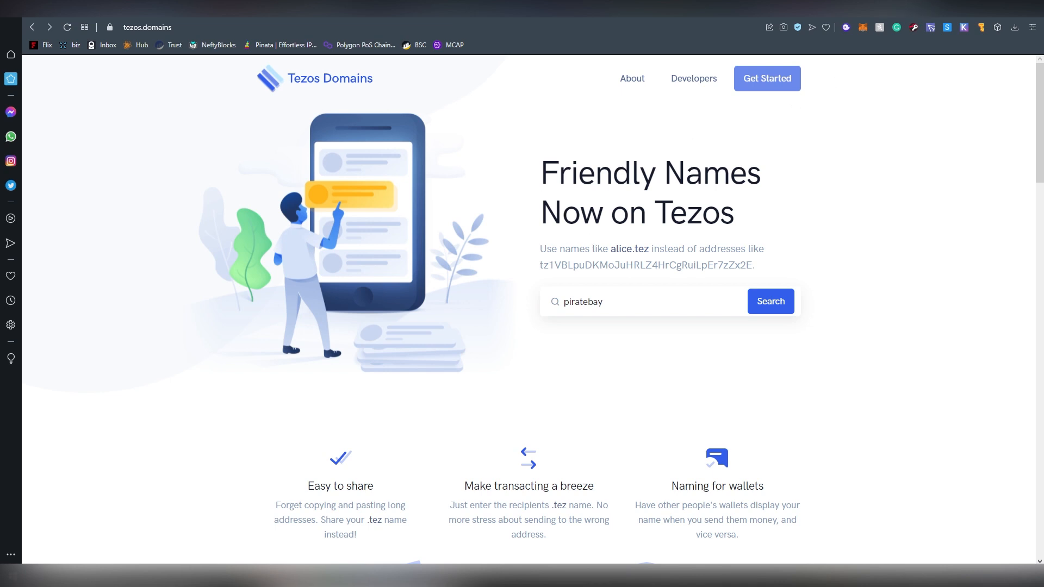
Open the Temple Wallet website at templewallet.com.
click(981, 27)
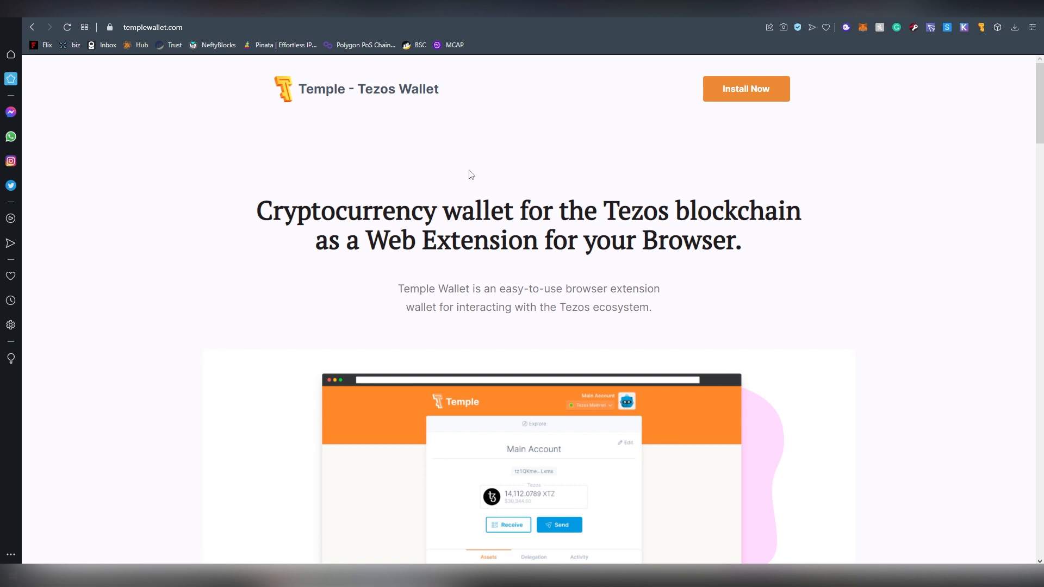
scroll(471, 174, down, 4)
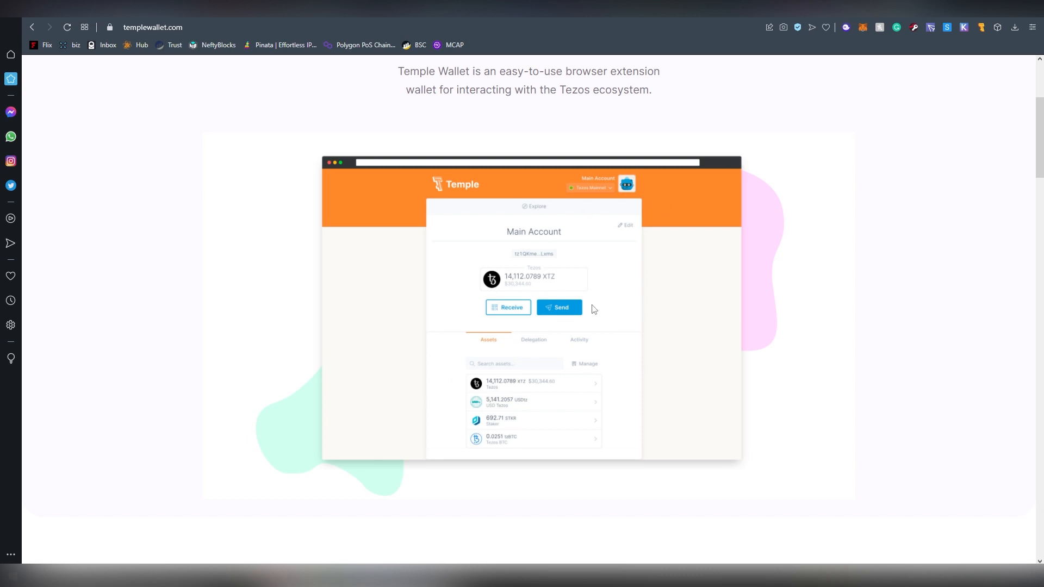
scroll(530, 272, down, 7)
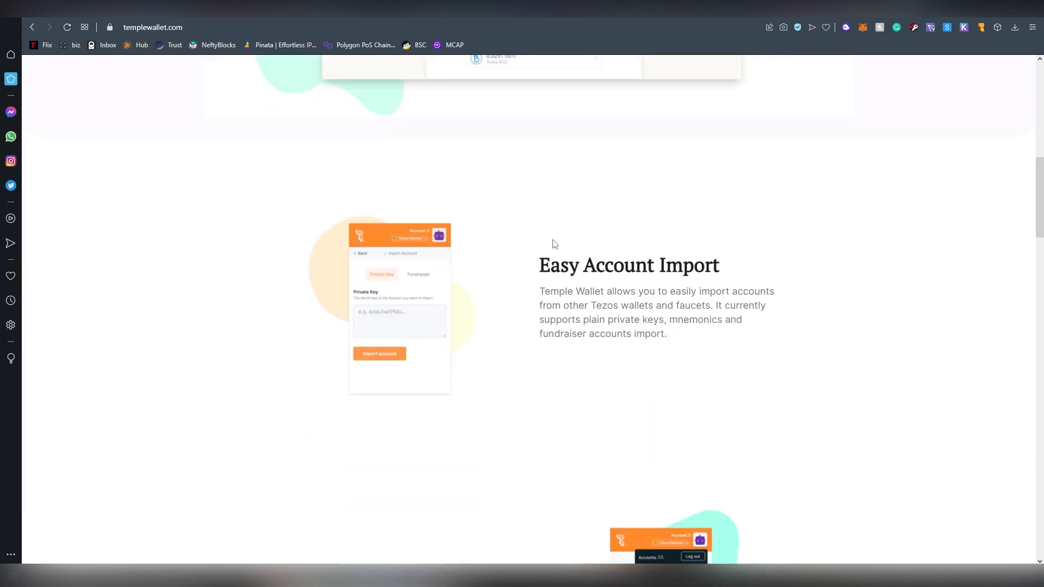
scroll(540, 266, down, 4)
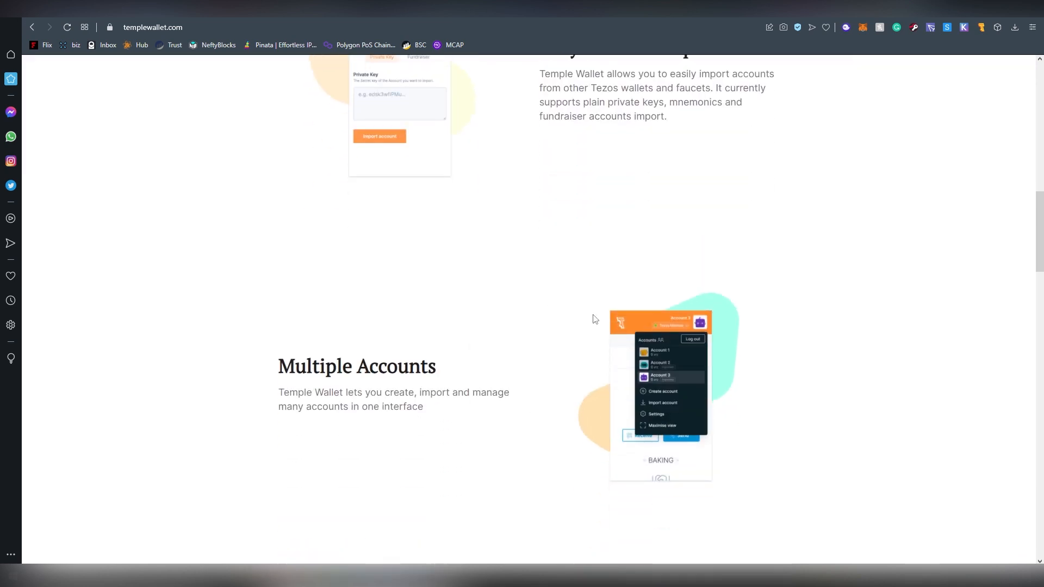
scroll(550, 299, down, 8)
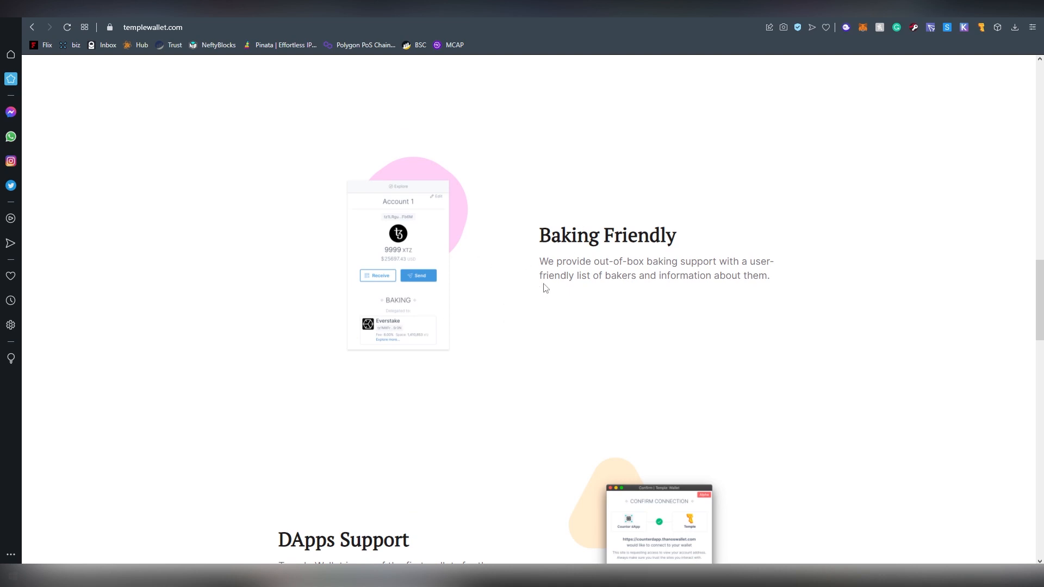
scroll(546, 288, down, 4)
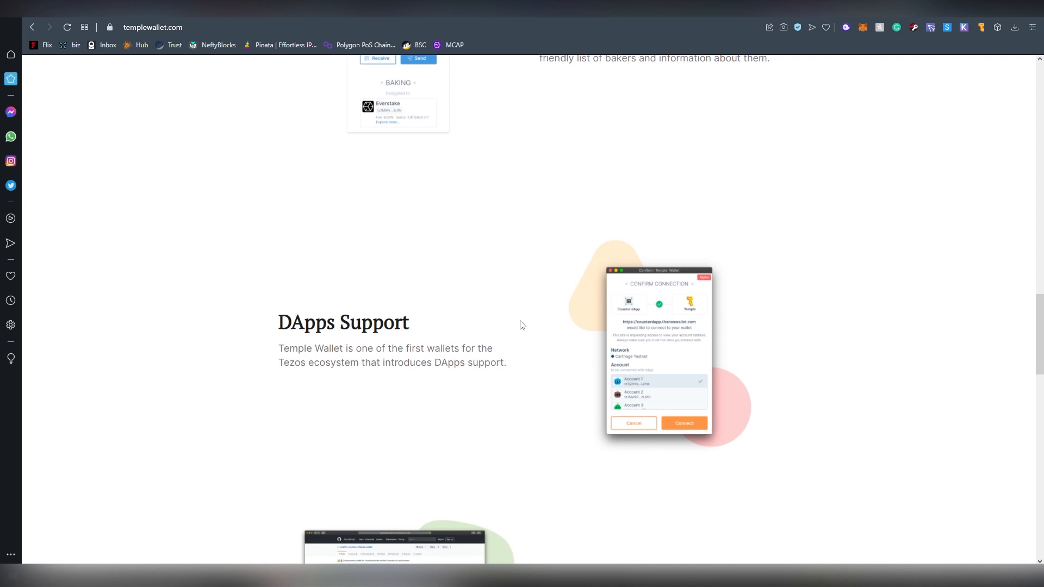
scroll(518, 326, down, 8)
scroll(491, 315, up, 4)
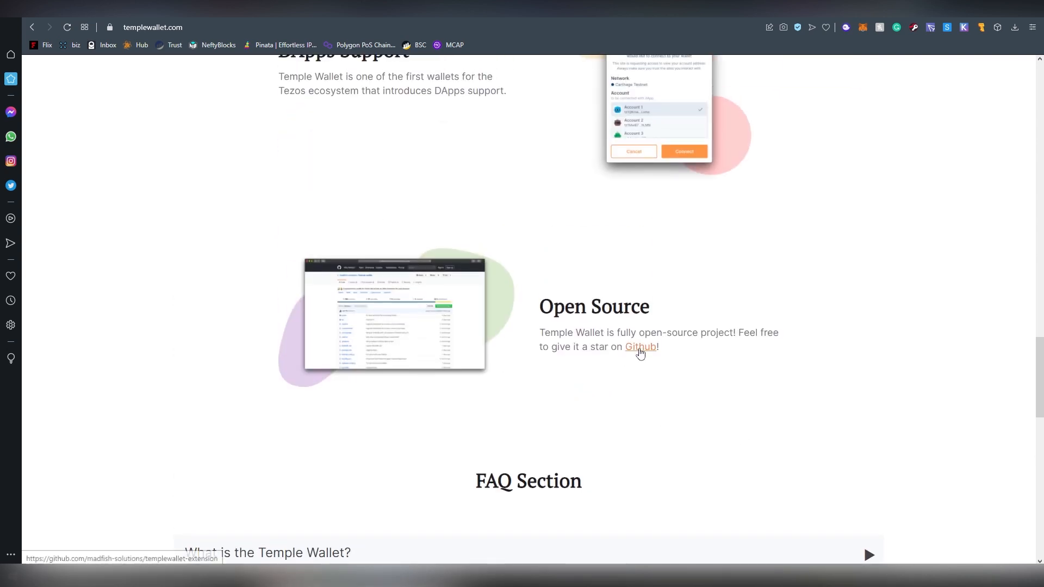
scroll(636, 353, up, 20)
scroll(651, 358, up, 8)
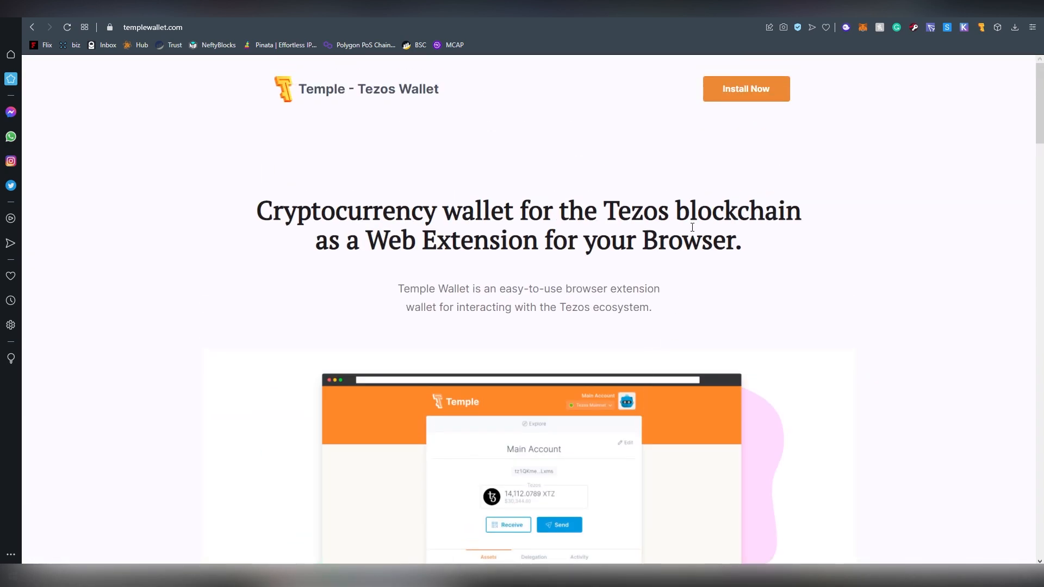
click(897, 9)
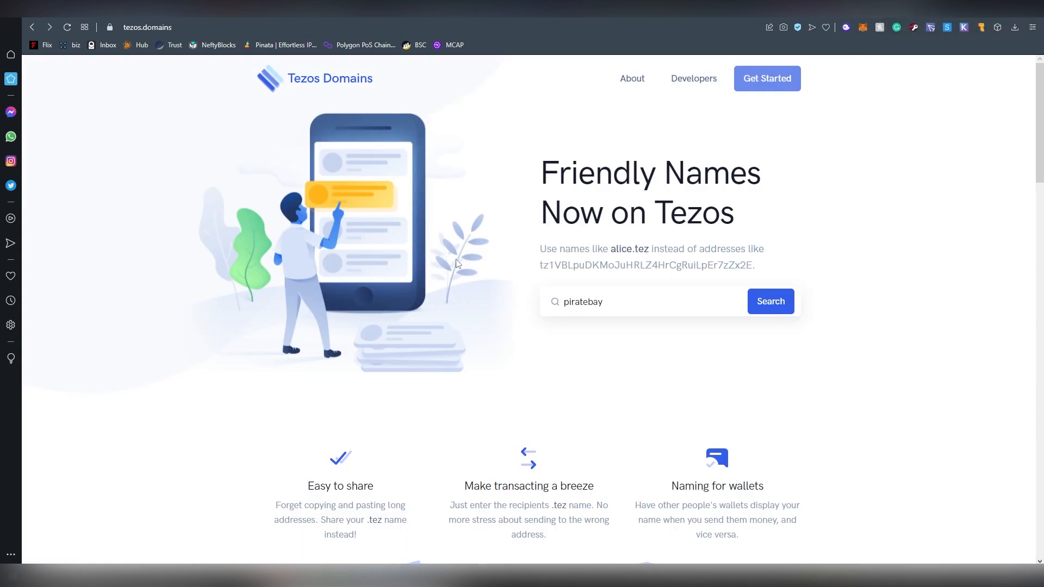
scroll(457, 264, down, 4)
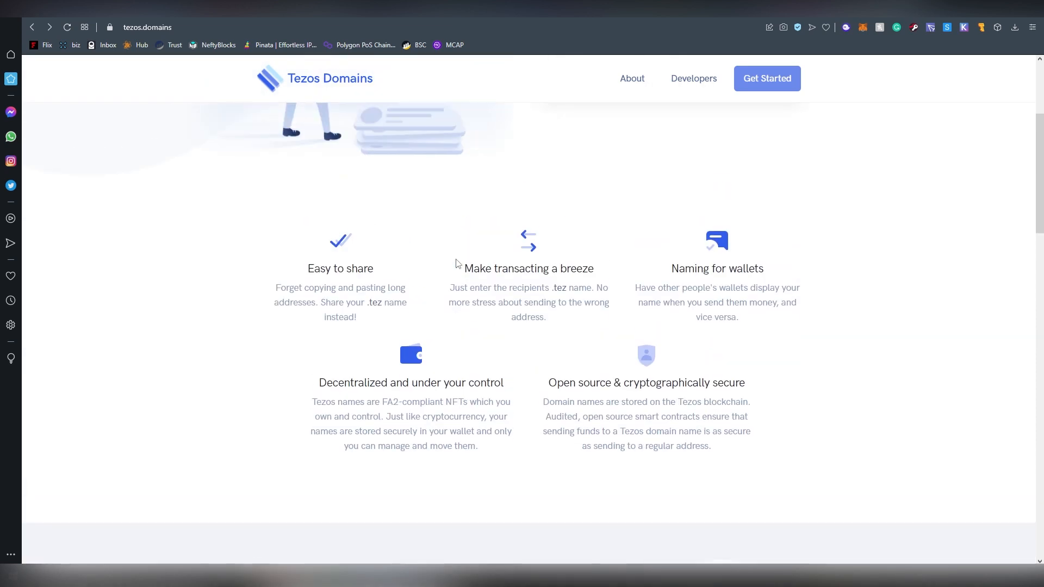
scroll(456, 265, down, 6)
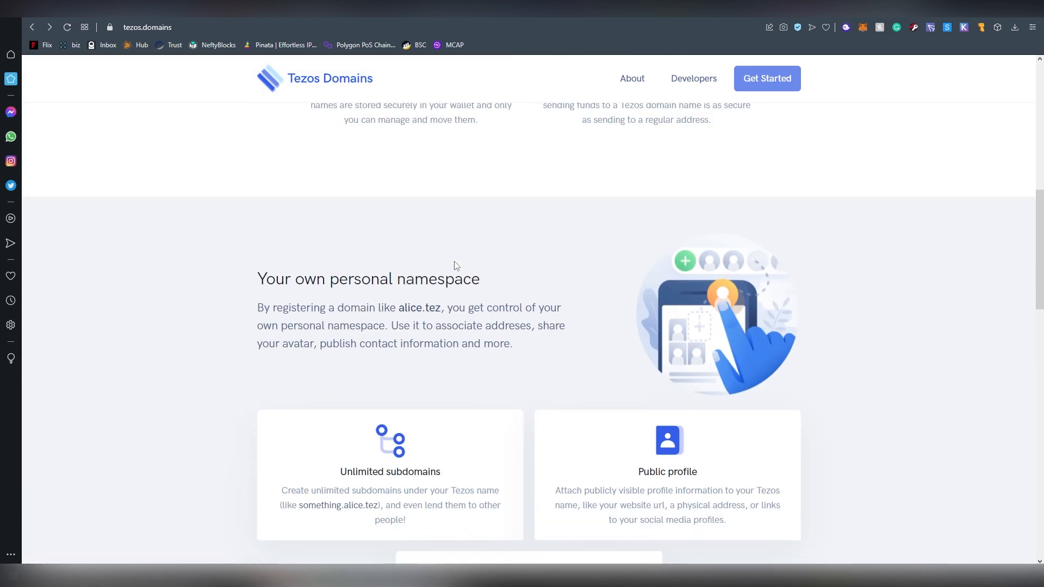
scroll(454, 270, up, 4)
drag(366, 199, 383, 195)
click(384, 194)
scroll(541, 262, up, 6)
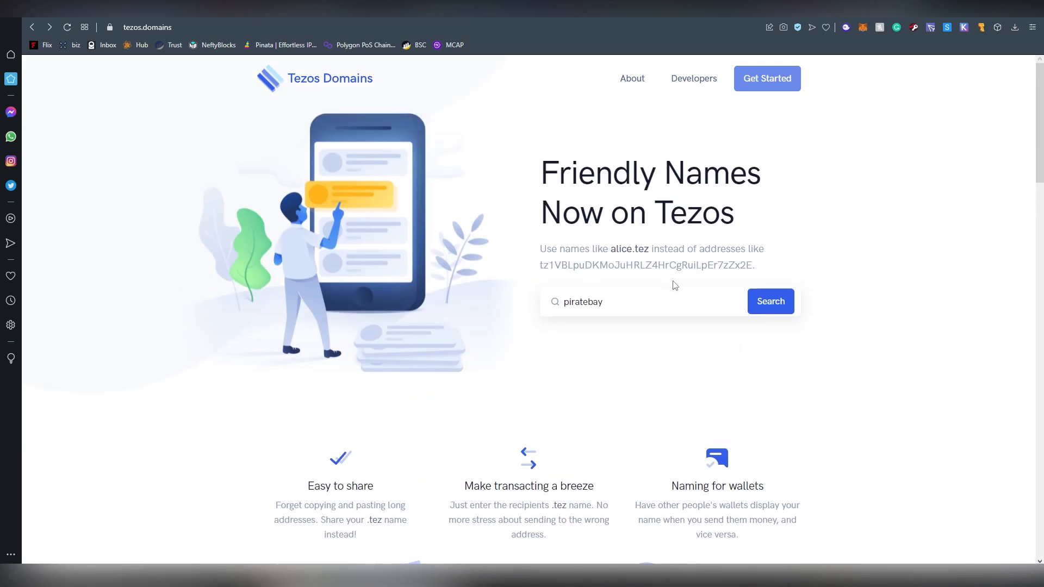
drag(539, 266, 755, 261)
click(668, 259)
drag(610, 249, 650, 252)
click(650, 252)
drag(613, 250, 649, 251)
click(637, 255)
scroll(432, 293, down, 8)
scroll(495, 272, down, 15)
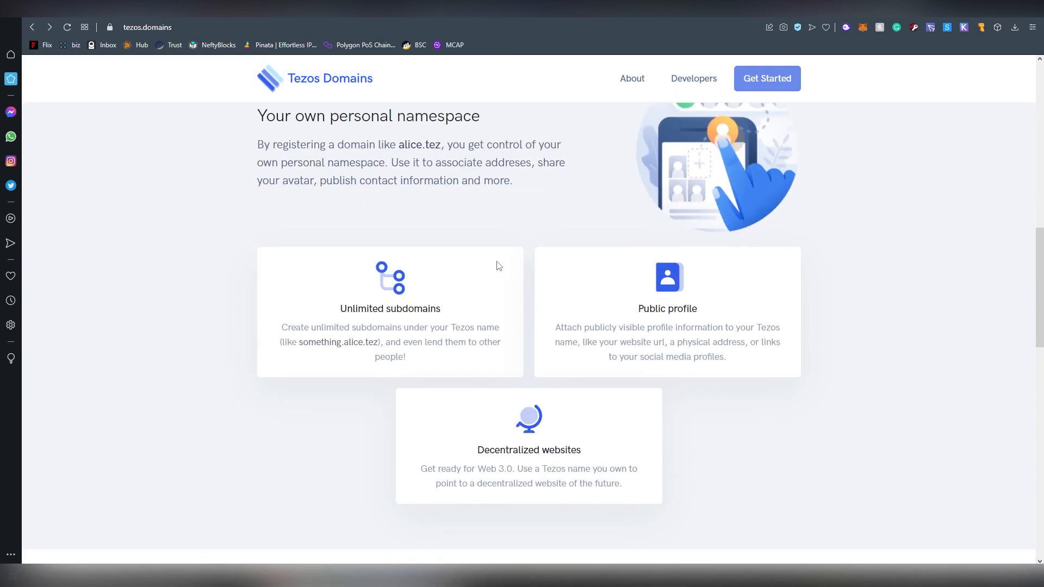
Expand the domain cost FAQ and read the per-year, four-letter and three-letter price lines.
click(412, 303)
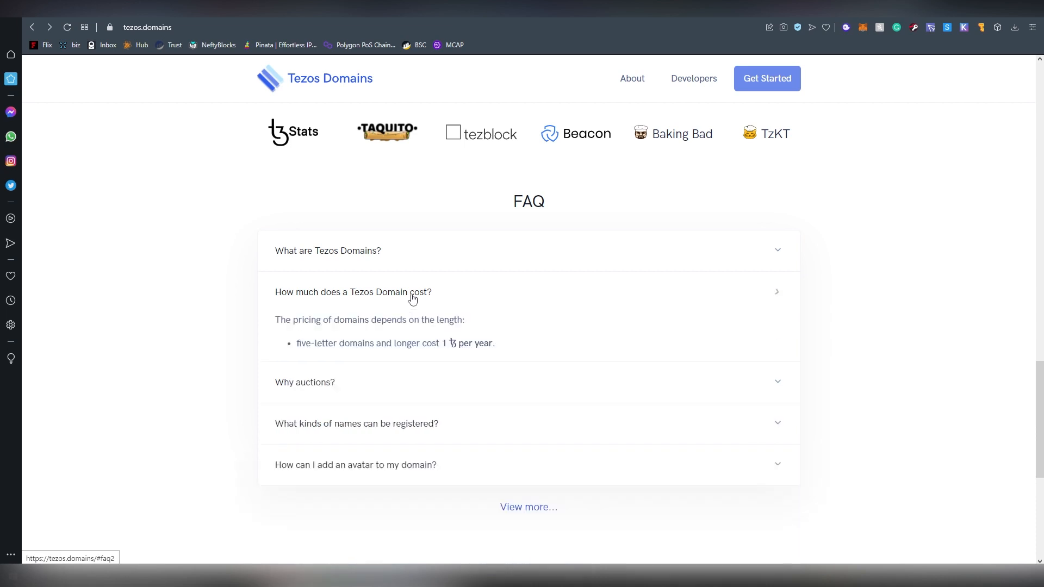
drag(293, 343, 508, 352)
click(442, 340)
click(507, 354)
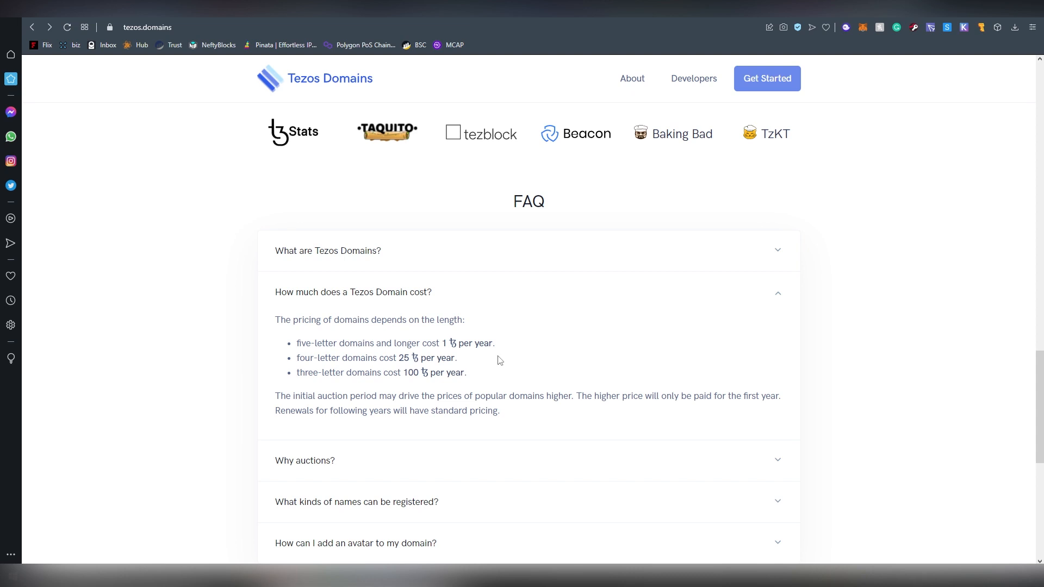
drag(296, 357, 467, 367)
click(467, 368)
drag(295, 378, 476, 379)
click(476, 379)
Expand 'Why auctions?', check the 3,500 ꜩ bid, 2,687 auctions and 30,641 domains figures, and return to top.
click(442, 460)
scroll(592, 372, down, 2)
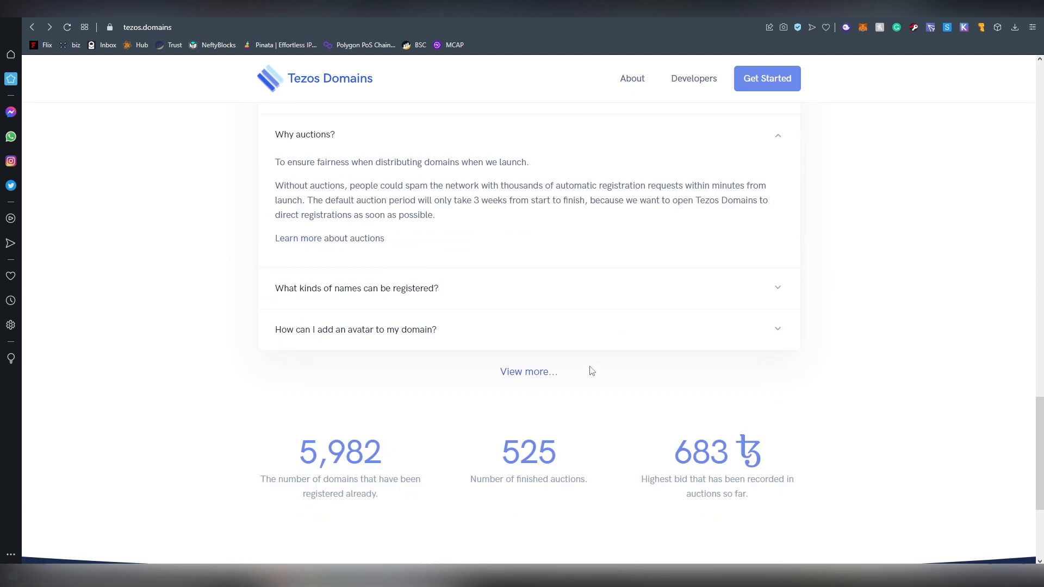
scroll(592, 371, down, 3)
drag(659, 379, 745, 382)
double_click(682, 388)
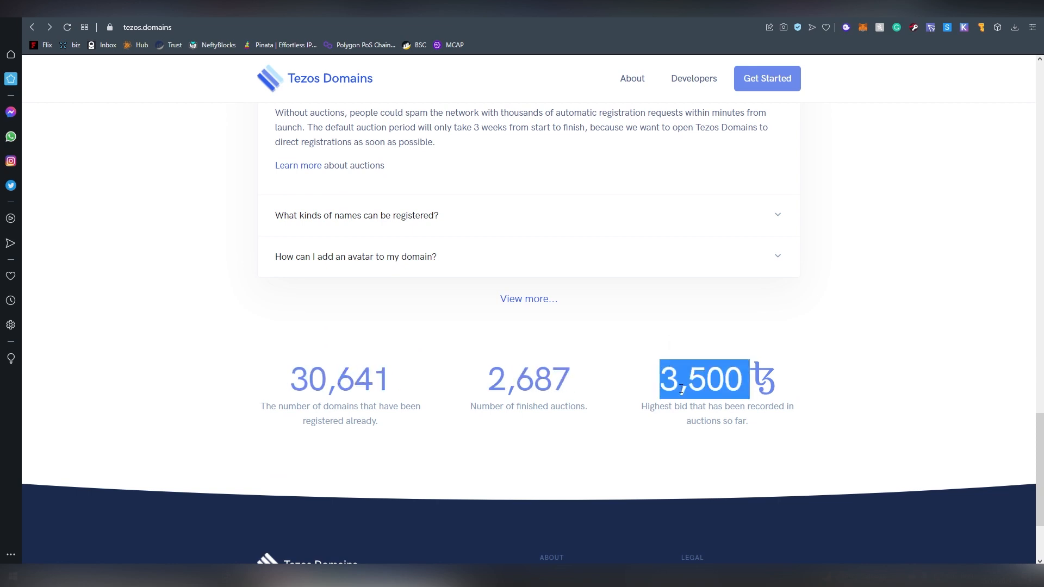
click(669, 388)
double_click(490, 390)
click(491, 390)
double_click(478, 385)
click(478, 385)
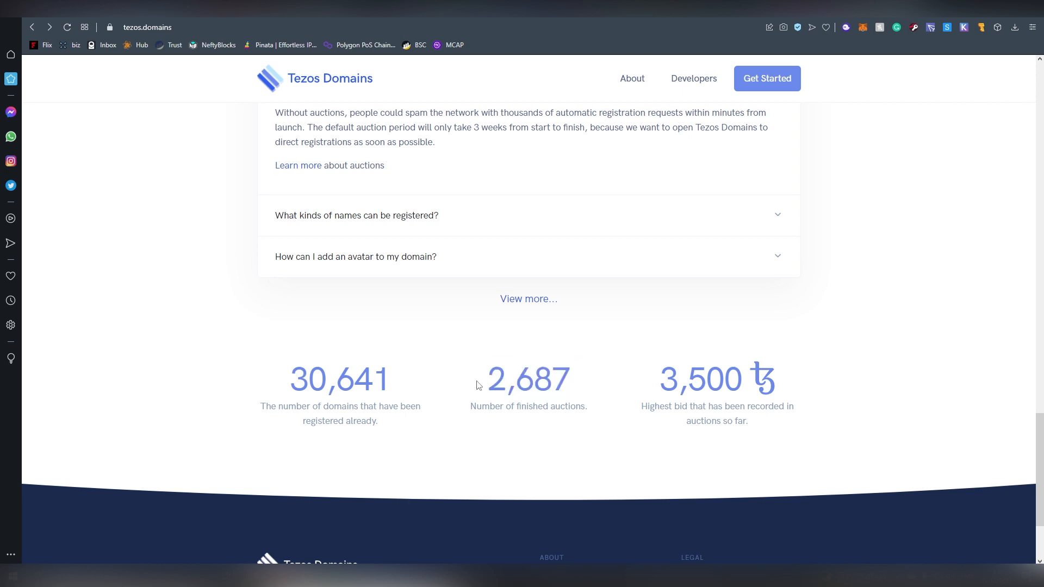
double_click(294, 378)
click(415, 381)
scroll(470, 303, up, 15)
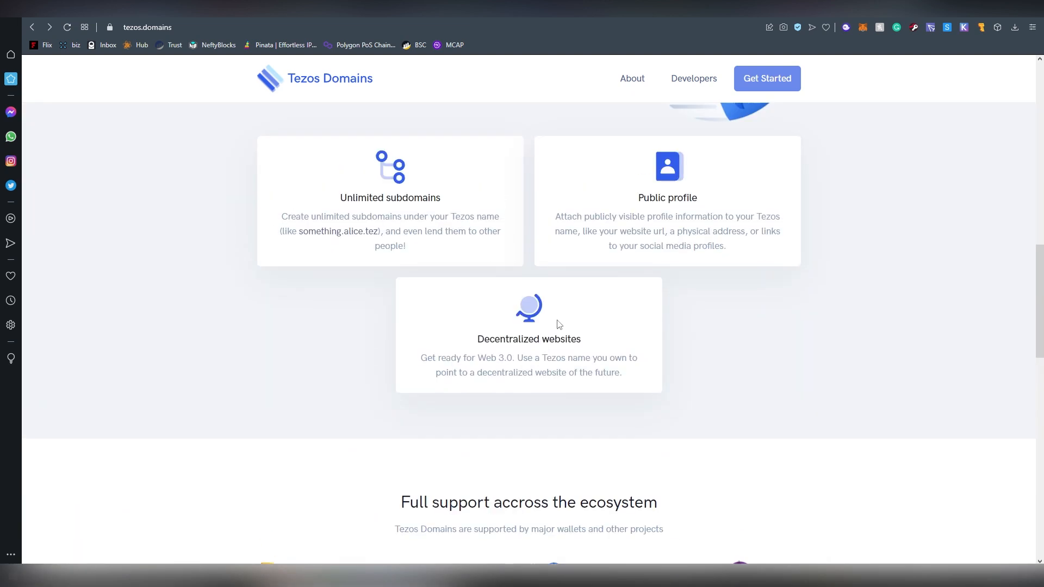
scroll(596, 324, up, 8)
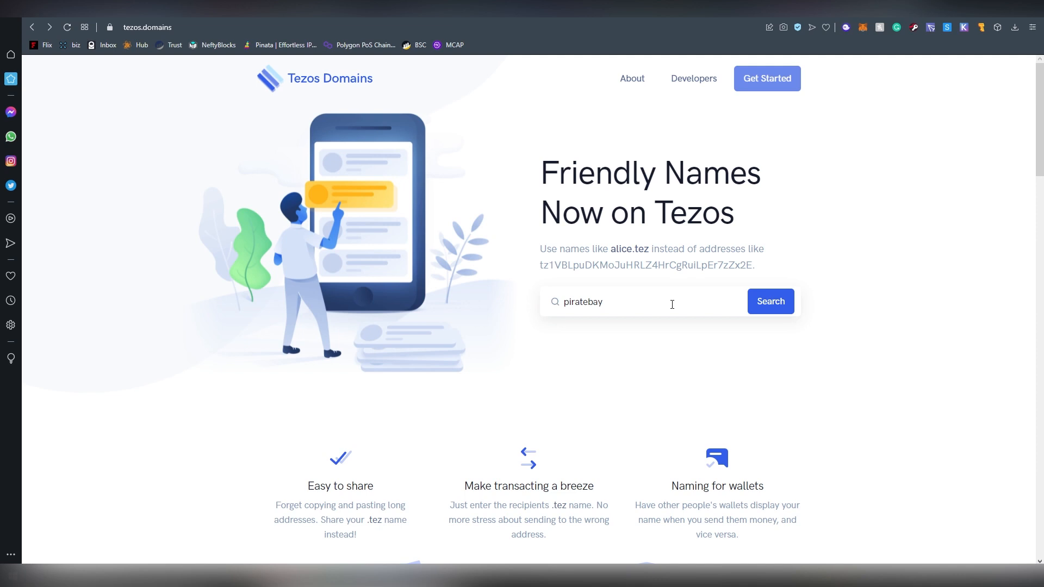
Switch Temple Wallet to Account 2 and back to Account 1, then search for piratebay.
click(981, 27)
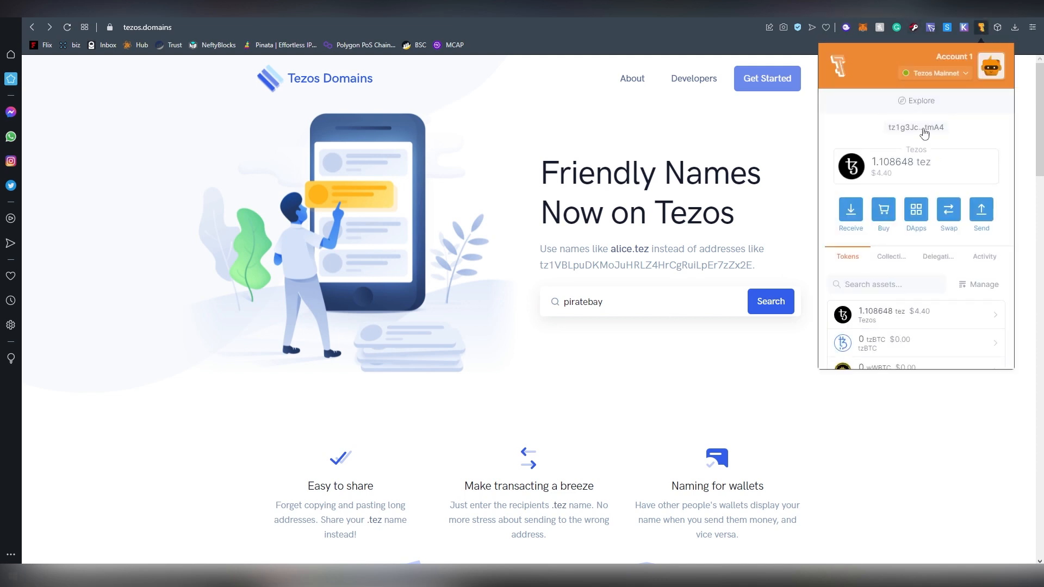
click(989, 68)
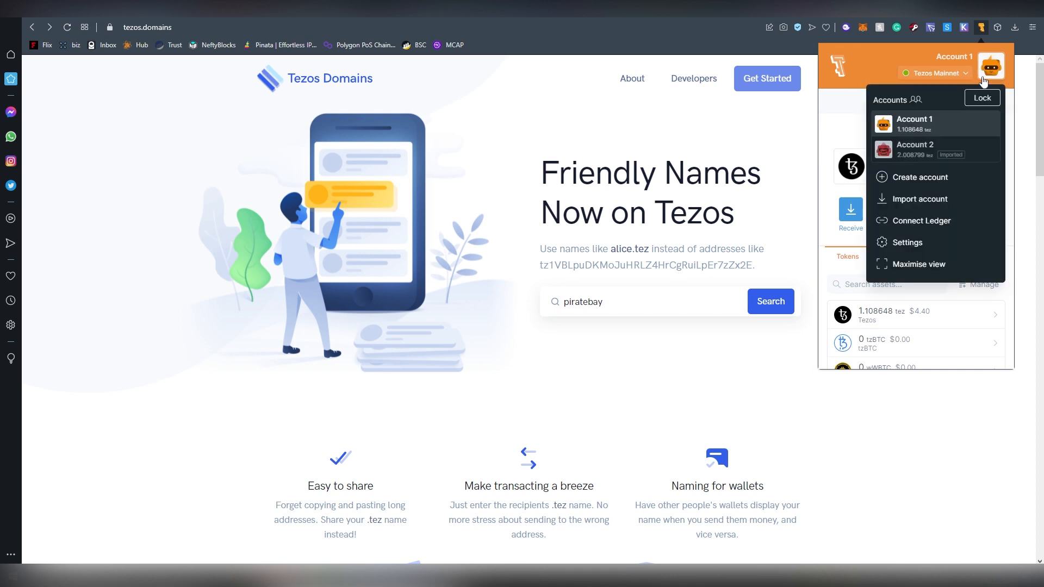
click(915, 148)
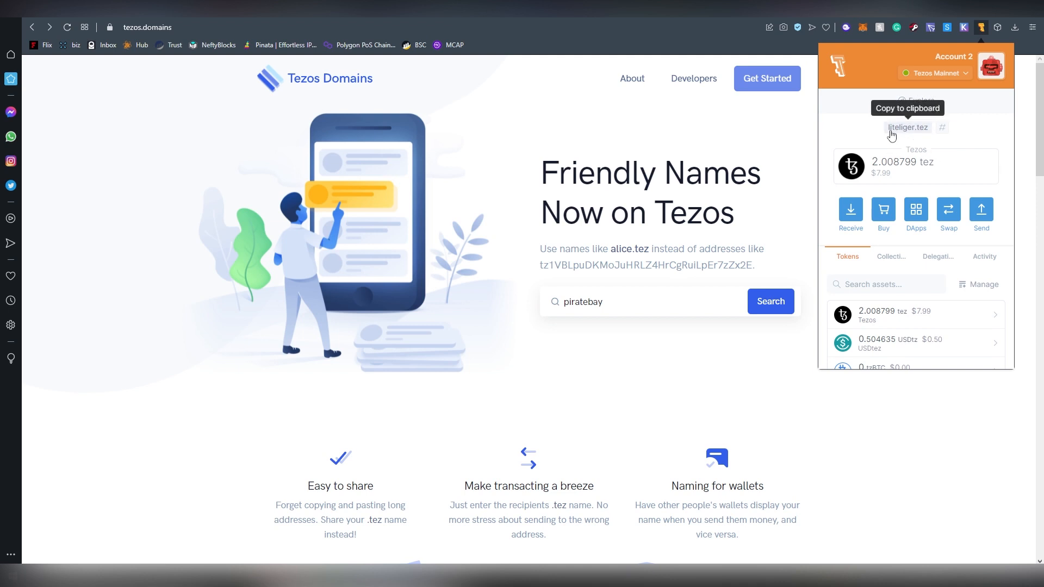
click(988, 77)
click(958, 115)
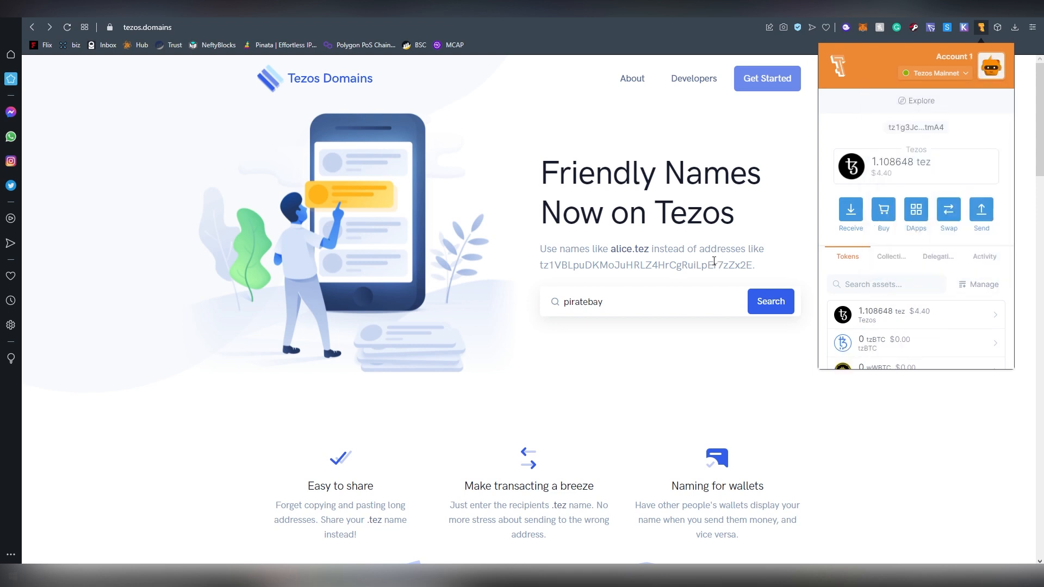
click(771, 301)
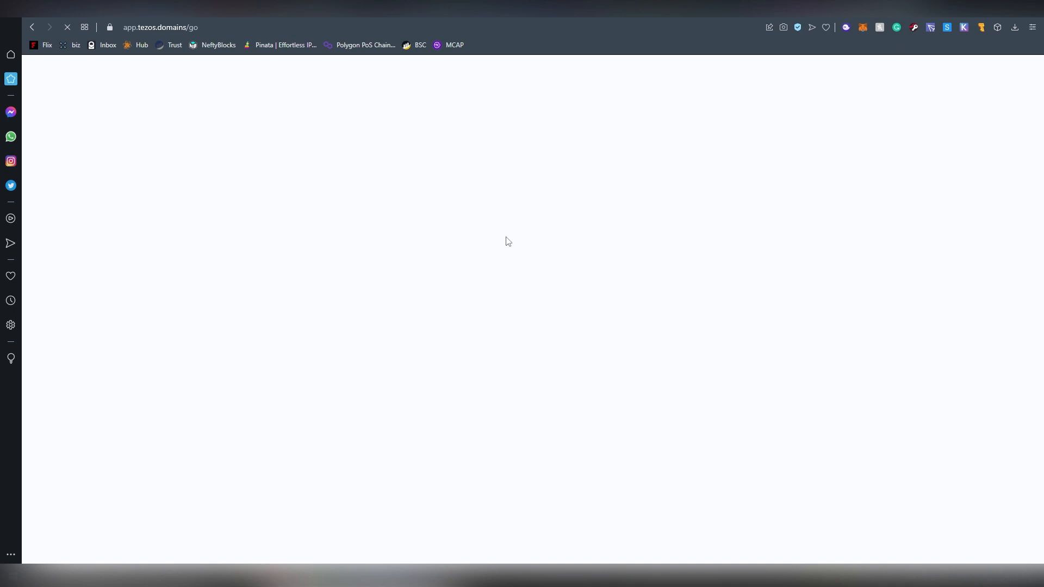
Check piratebay.tez, netflix.tez and microsoft.tez for availability.
double_click(459, 239)
key(Return)
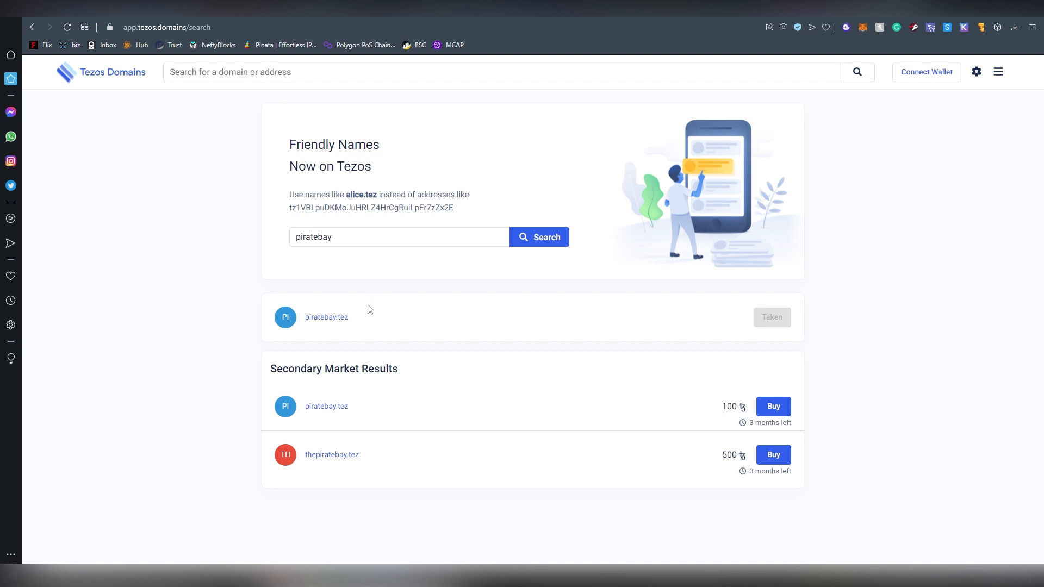
click(384, 245)
key(ctrl+a)
text(n)
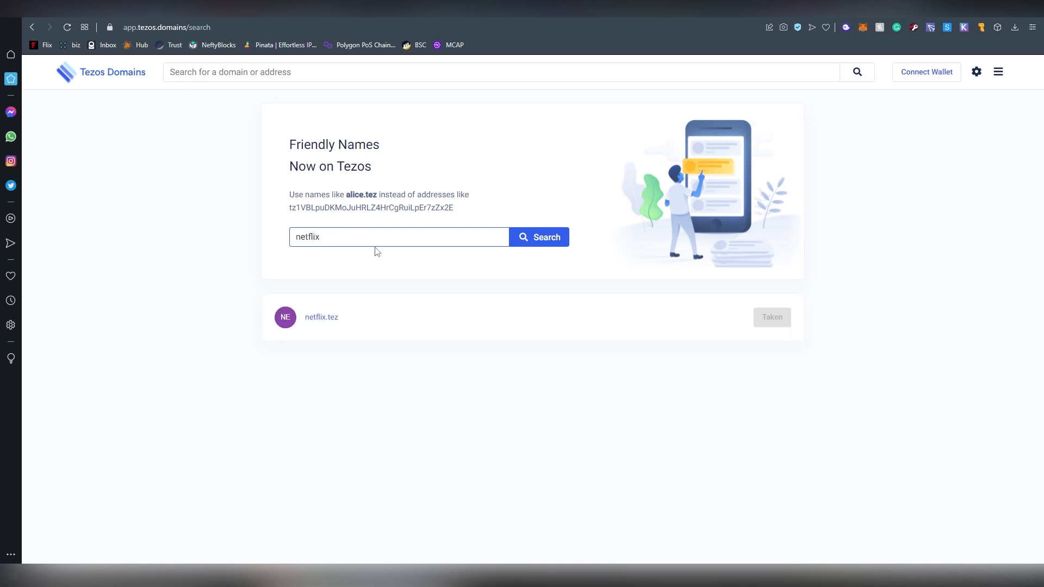
key(Return)
click(414, 236)
key(ctrl+a)
text(microsoft)
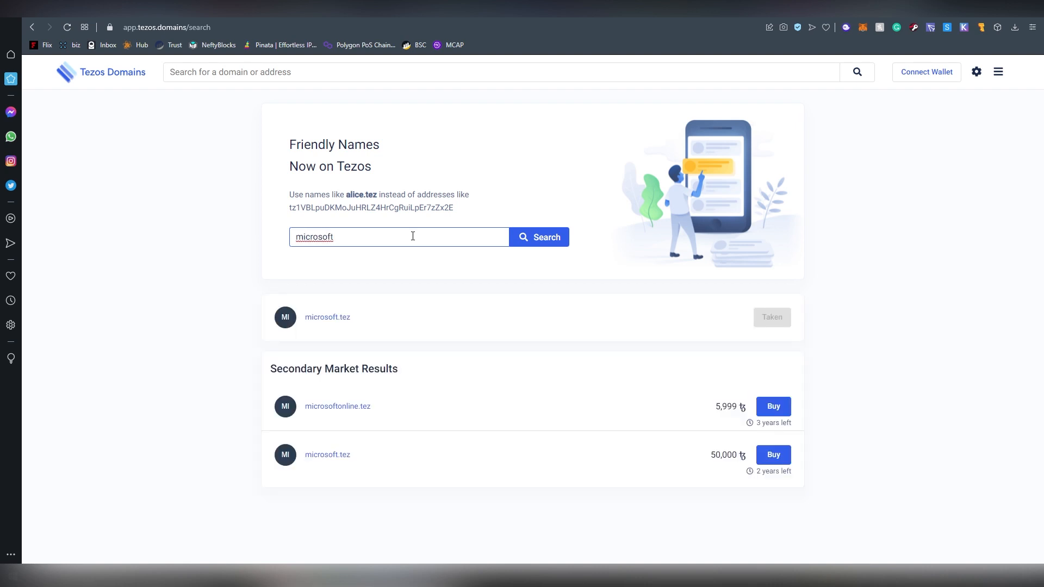
Look up walmart, nokia and blackbird as .tez names.
key(ctrl+a)
text(walmarts)
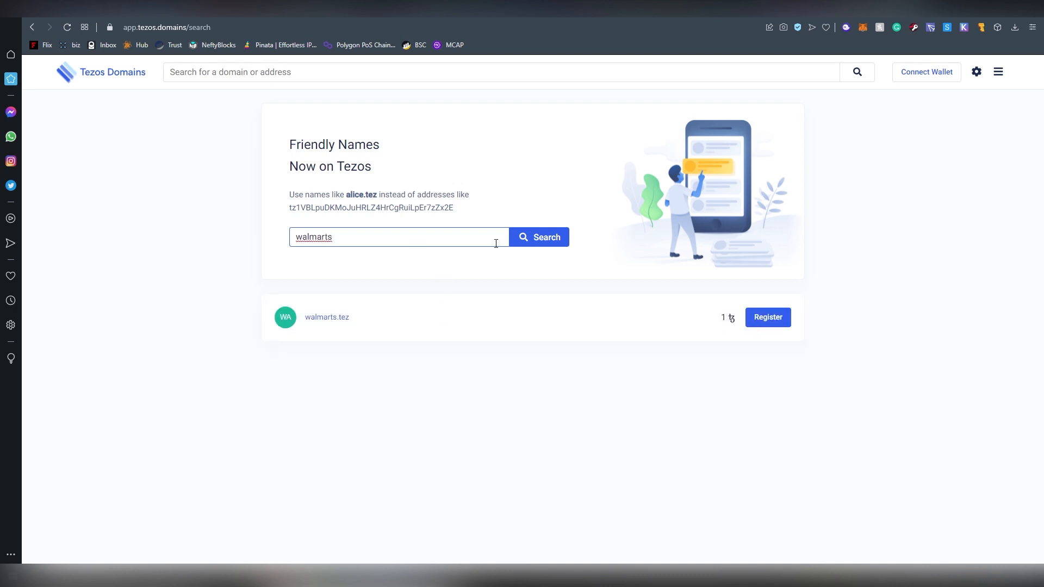
key(ctrl+a)
click(388, 240)
key(BackSpace)
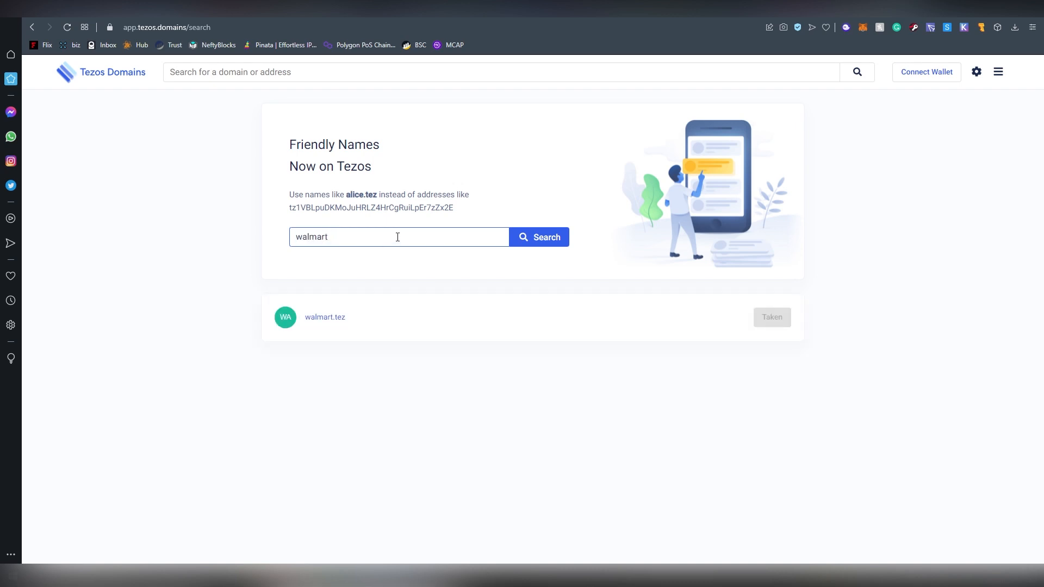
key(ctrl+a)
text(nokia)
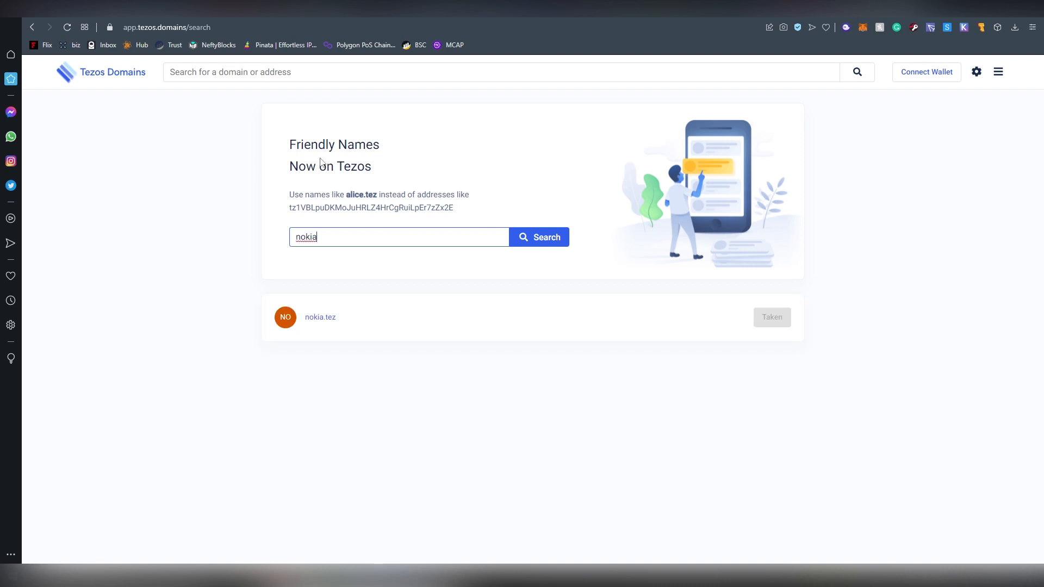
key(ctrl+a)
key(BackSpace)
text(blackbird)
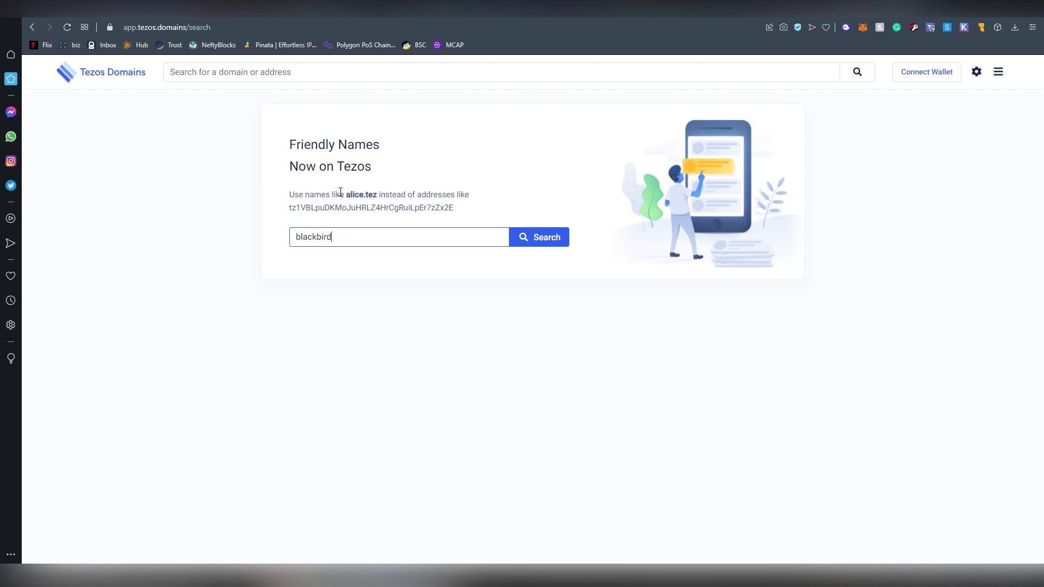
Look up ethereum, bitcoin and satoshi as .tez names.
double_click(367, 238)
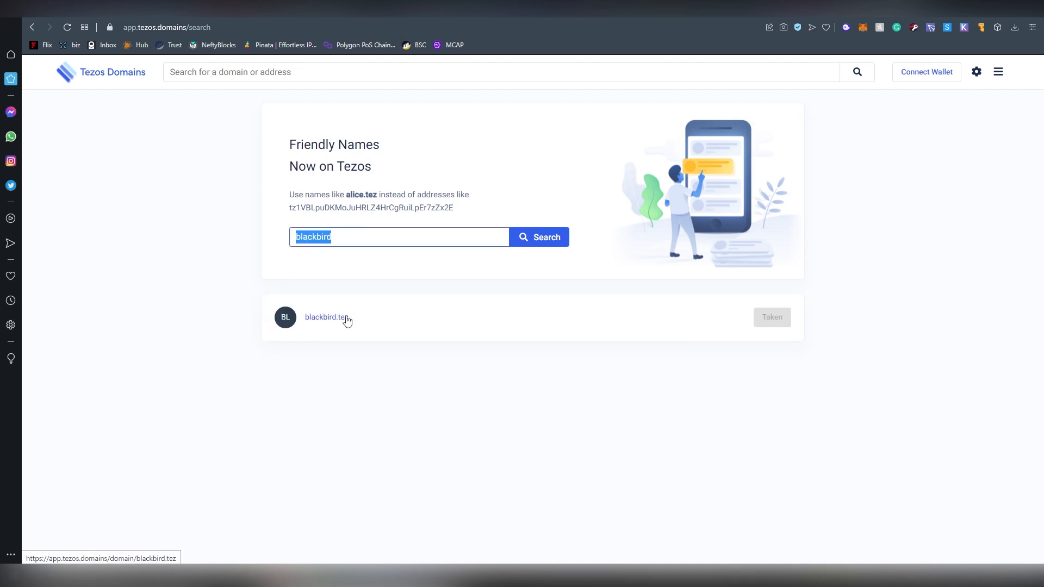
text(b)
text(thereum)
double_click(358, 243)
text(bitcoin)
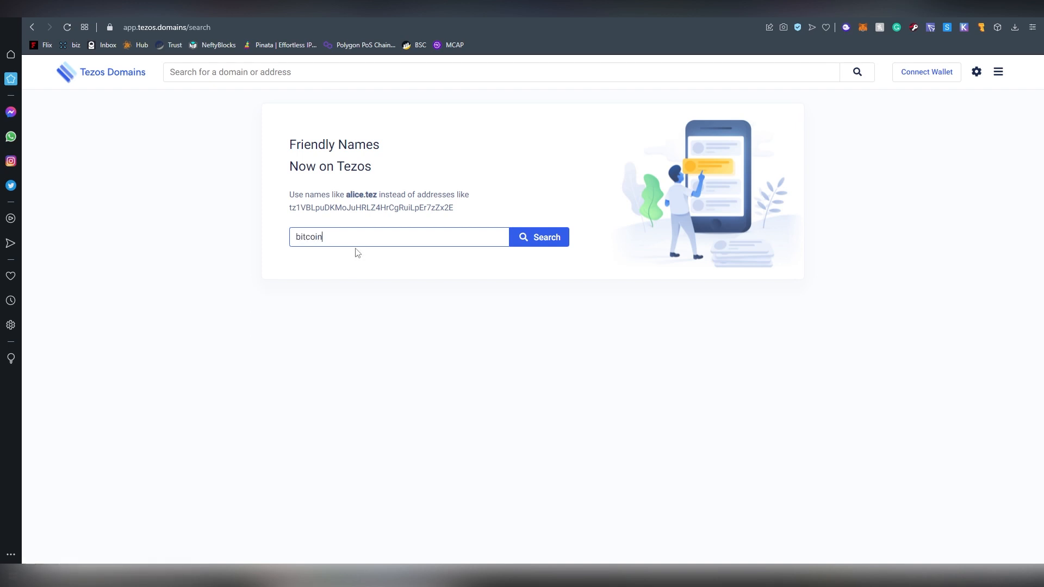
double_click(364, 240)
text(sato)
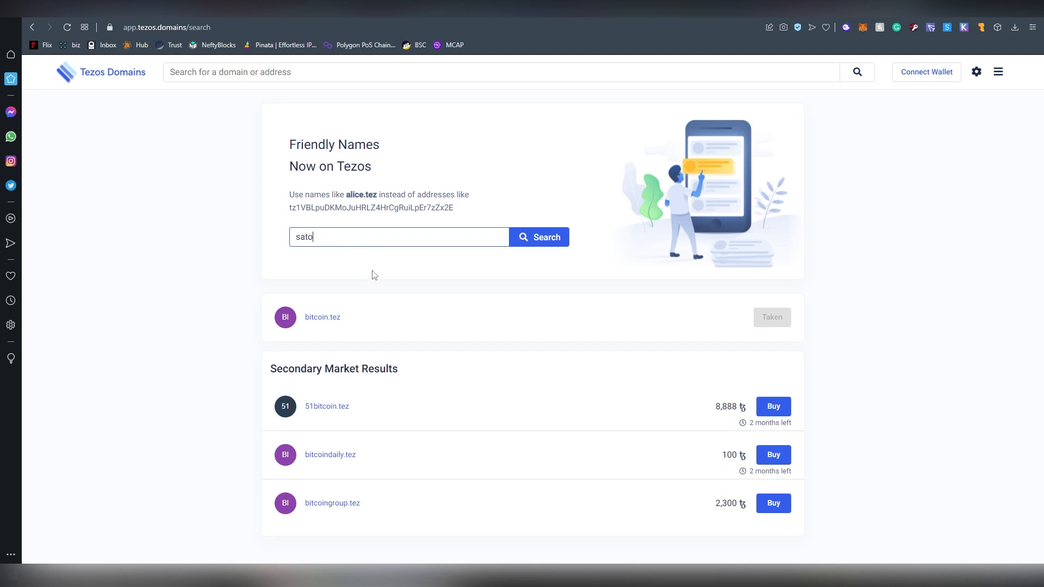
text(shi)
Find satoshinakamoto.tez taken, then search haribo.tez, available to register for 1 ꜩ.
double_click(336, 241)
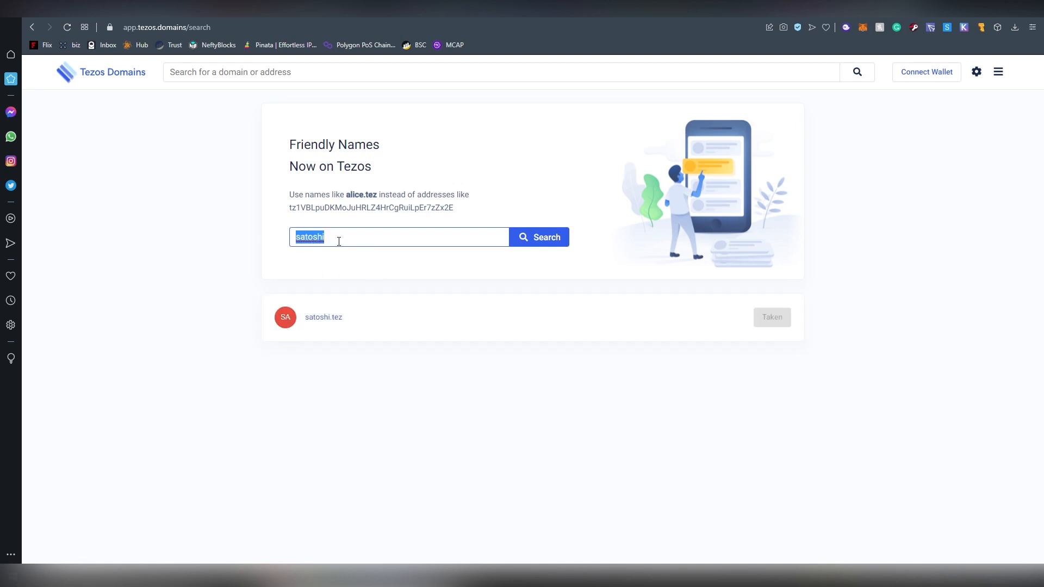
text(sa)
text(oto)
double_click(340, 237)
text(haribo)
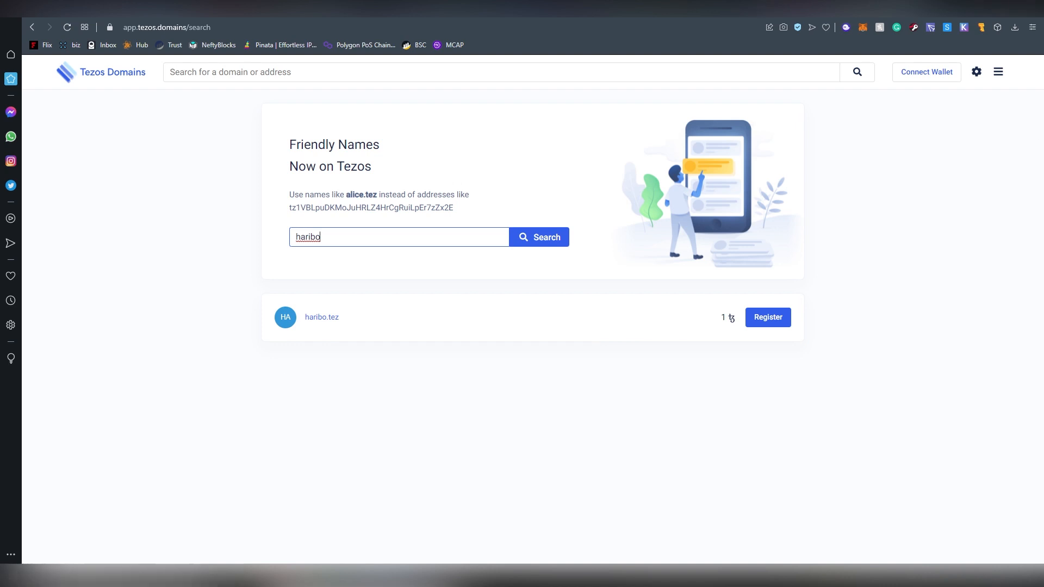
mouse_move(334, 575)
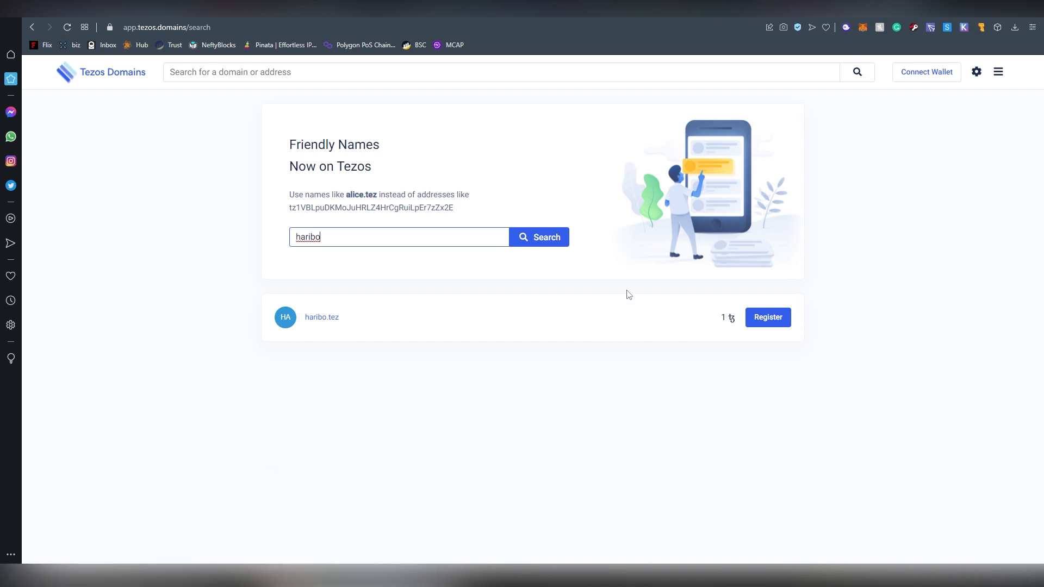
click(533, 363)
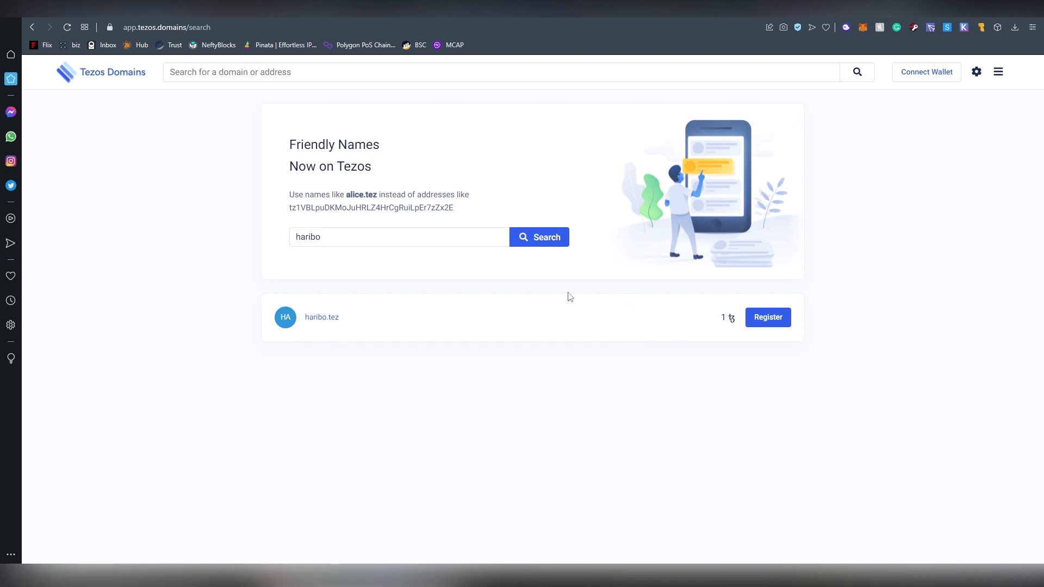
Start registering haribo.tez and connect Temple Wallet's Account 1 to Tezos Domains.
click(768, 321)
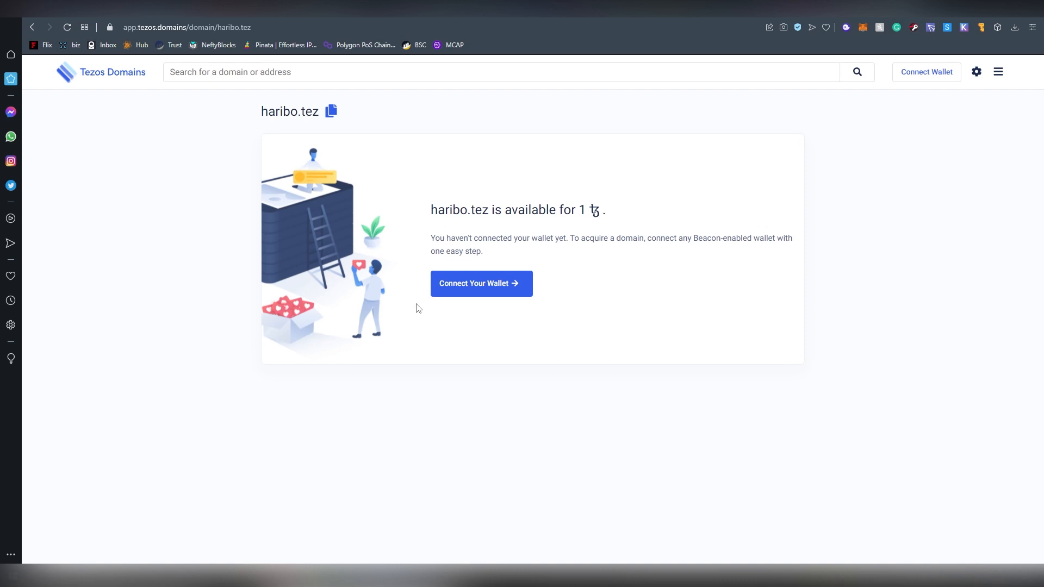
click(474, 288)
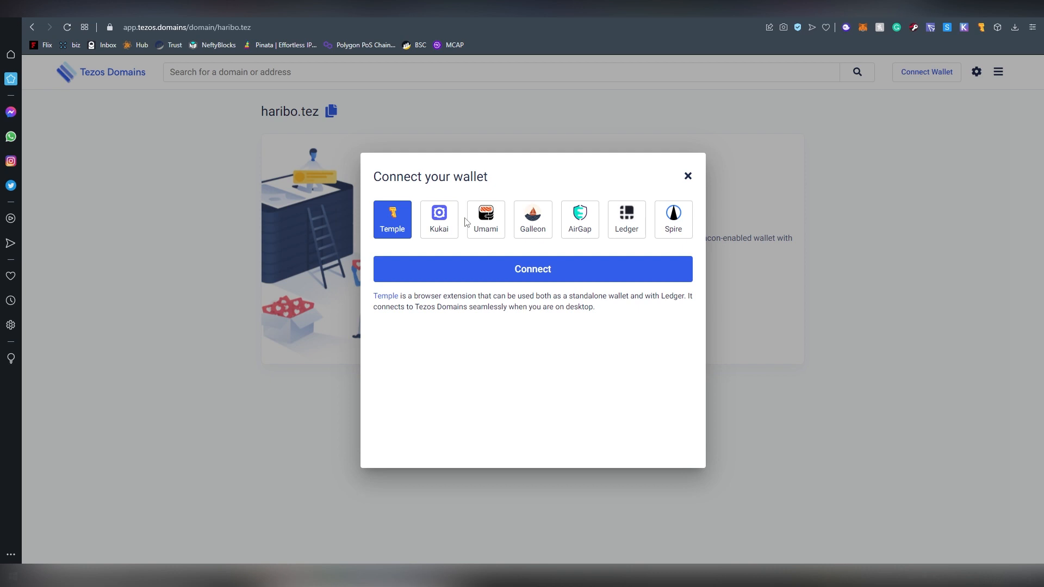
click(462, 275)
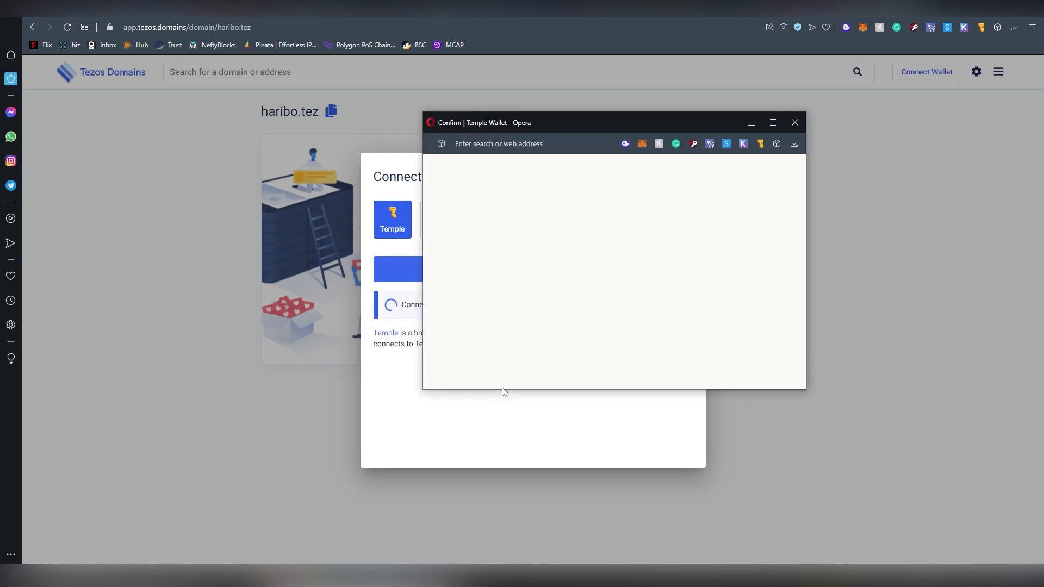
drag(543, 121, 363, 131)
scroll(426, 284, down, 3)
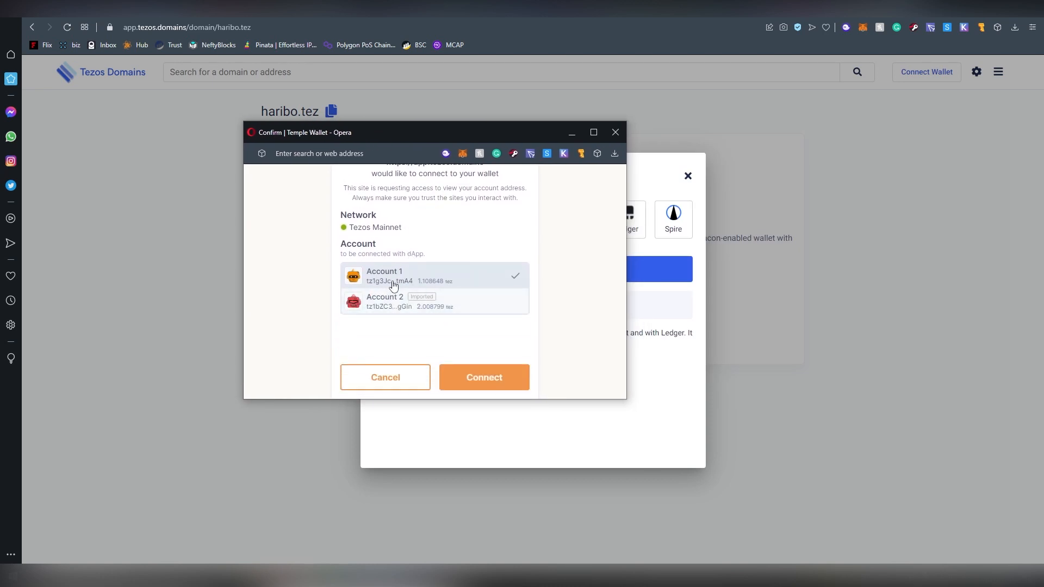
scroll(445, 306, up, 2)
scroll(445, 306, down, 1)
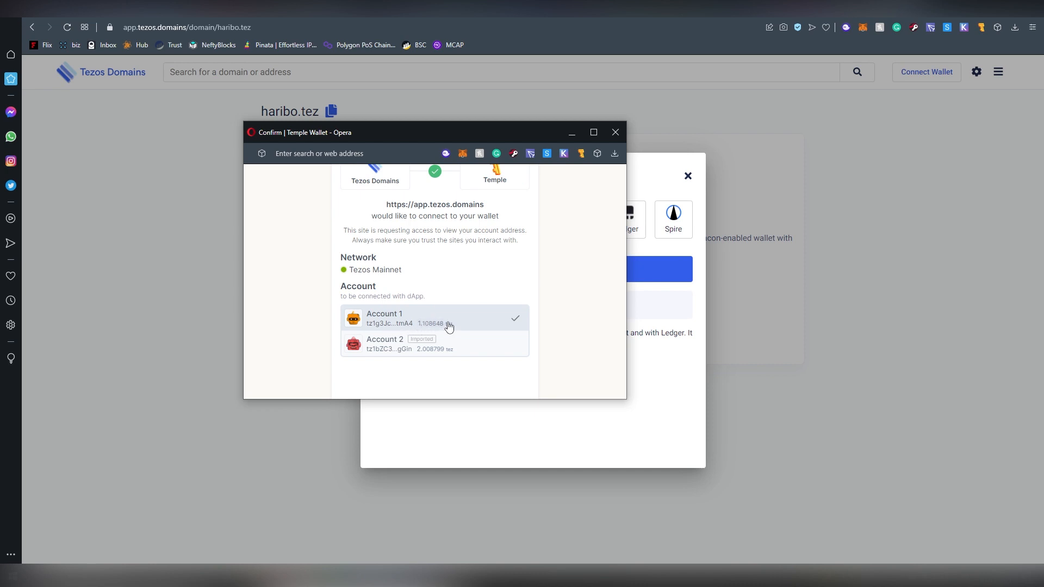
scroll(465, 355, down, 1)
click(473, 372)
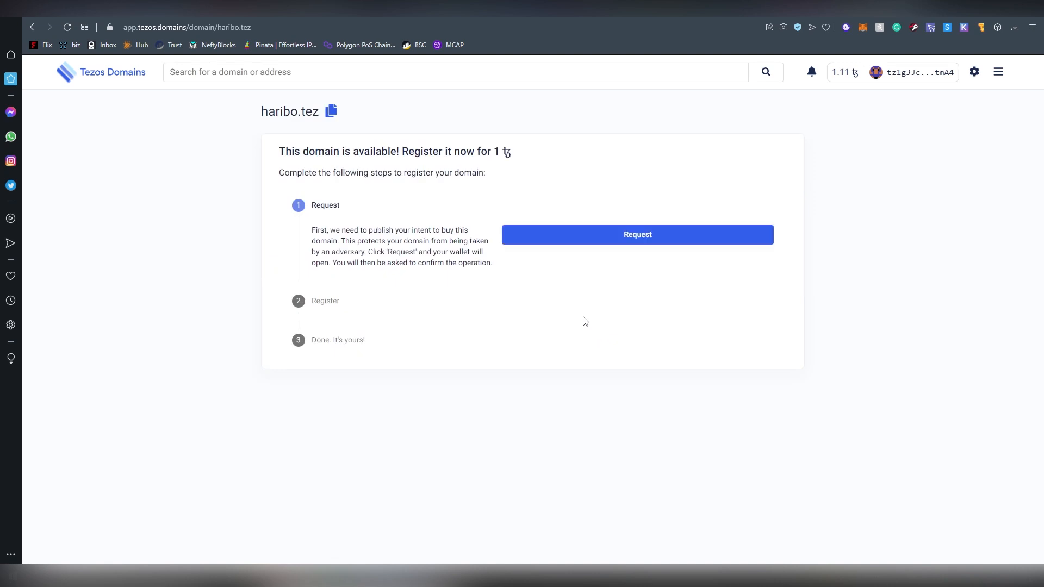
Submit the haribo.tez purchase request and confirm the operation in Temple Wallet.
drag(305, 231, 485, 270)
click(484, 274)
click(540, 245)
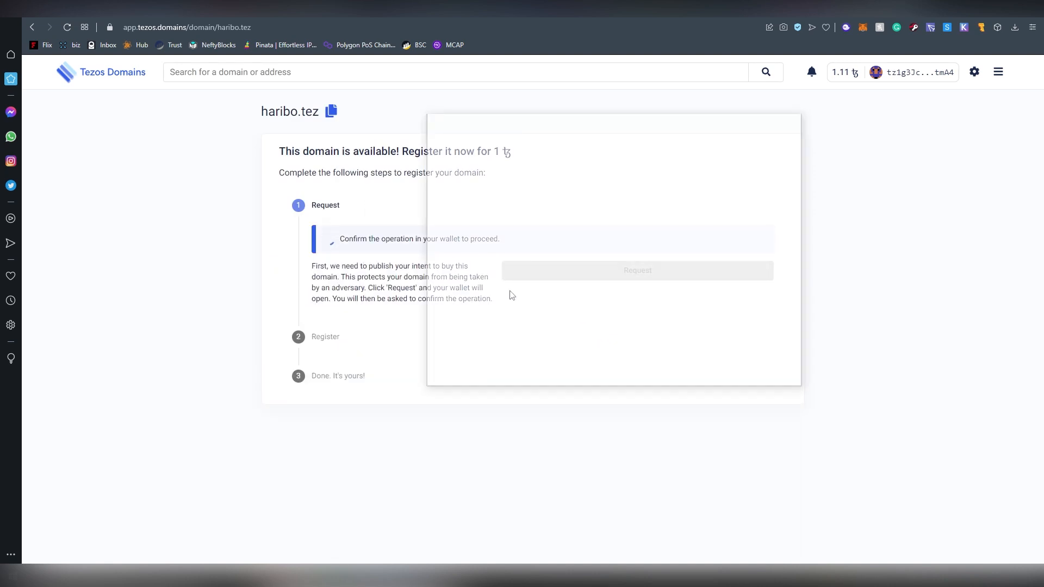
drag(550, 129, 403, 116)
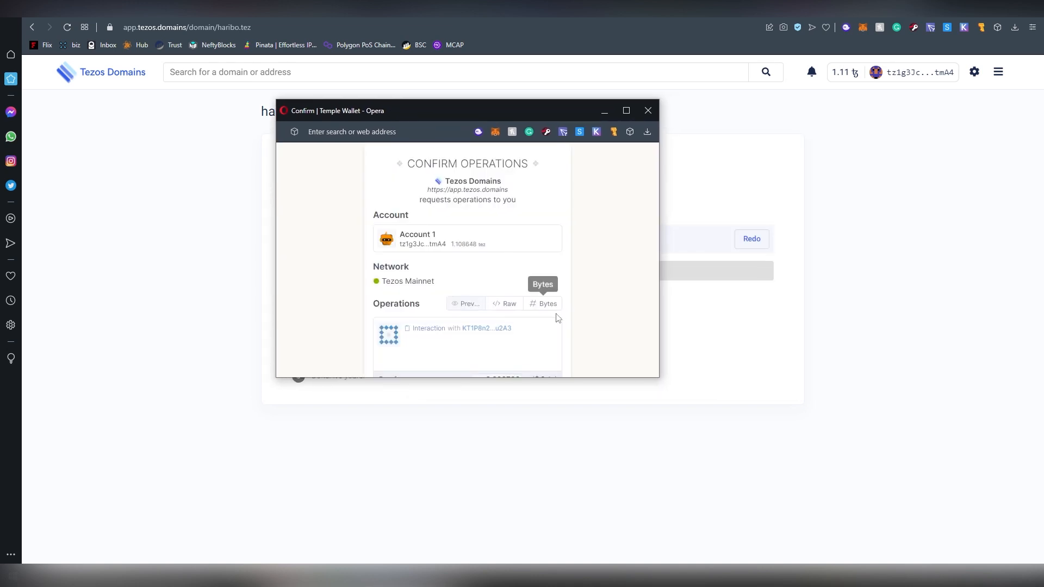
scroll(557, 316, down, 2)
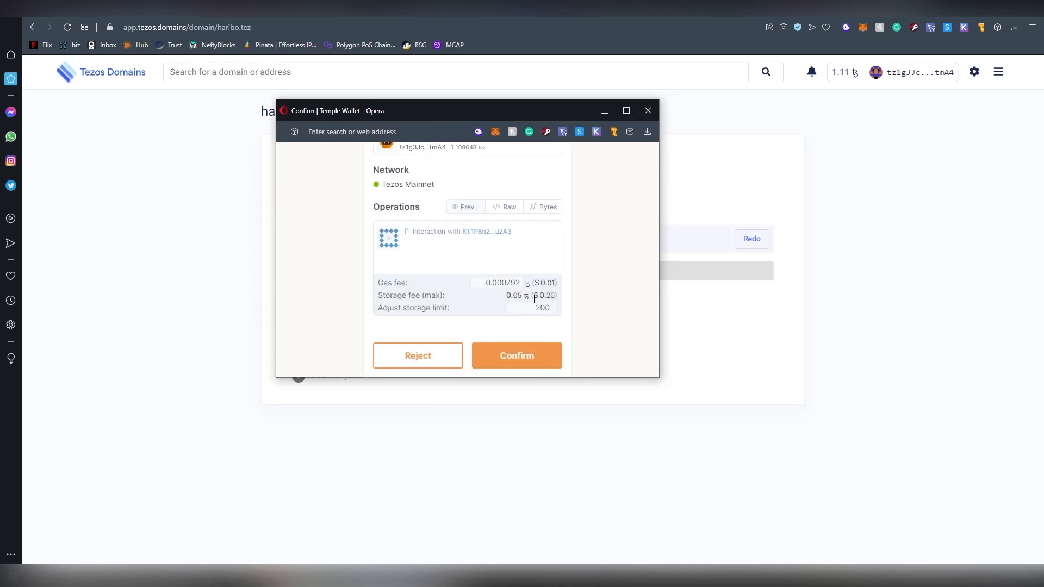
click(510, 360)
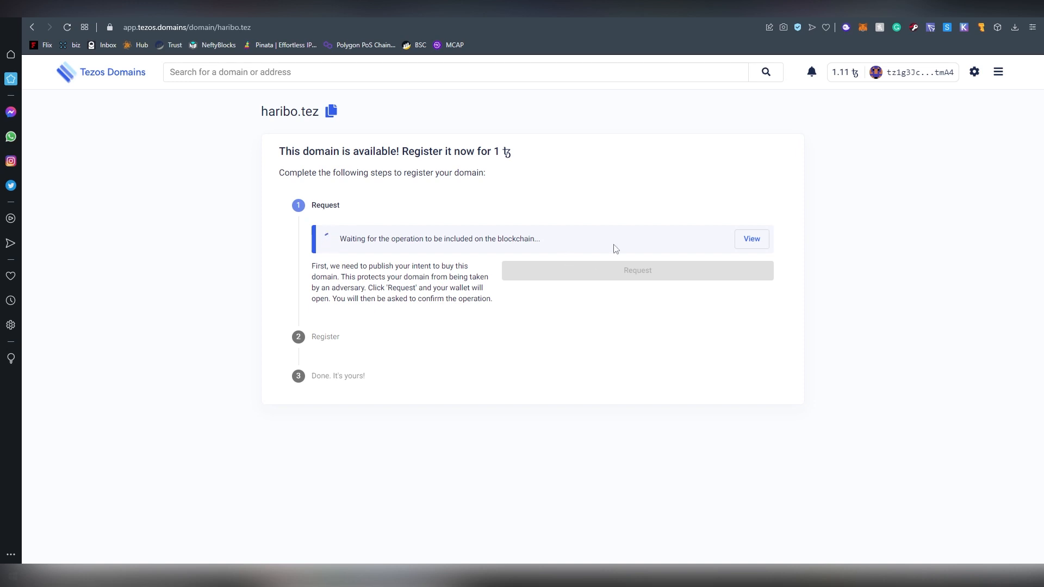
View the pending request operation on tzstats.com, then go back to the haribo.tez tab.
click(750, 240)
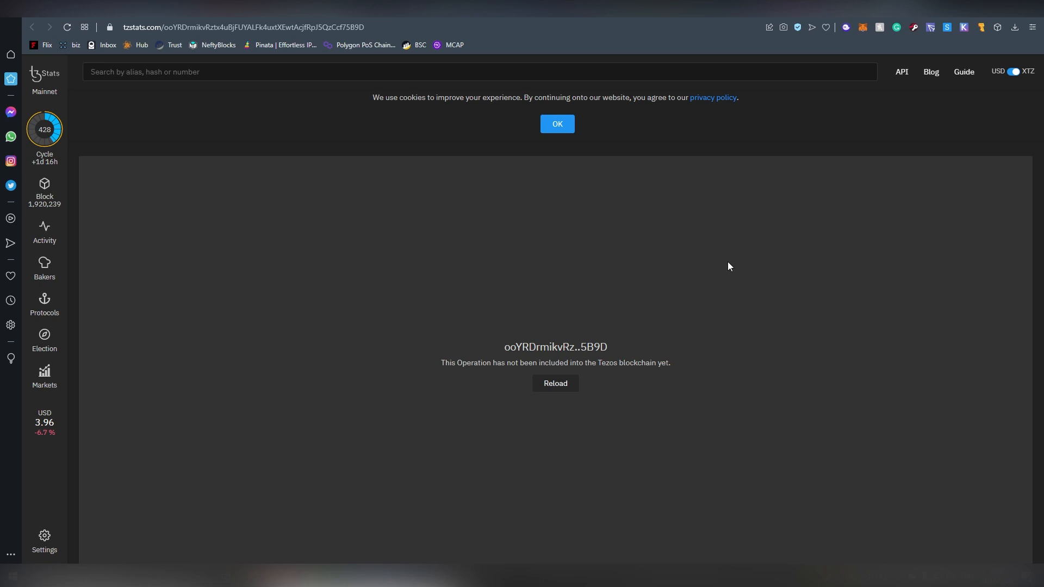
click(877, 10)
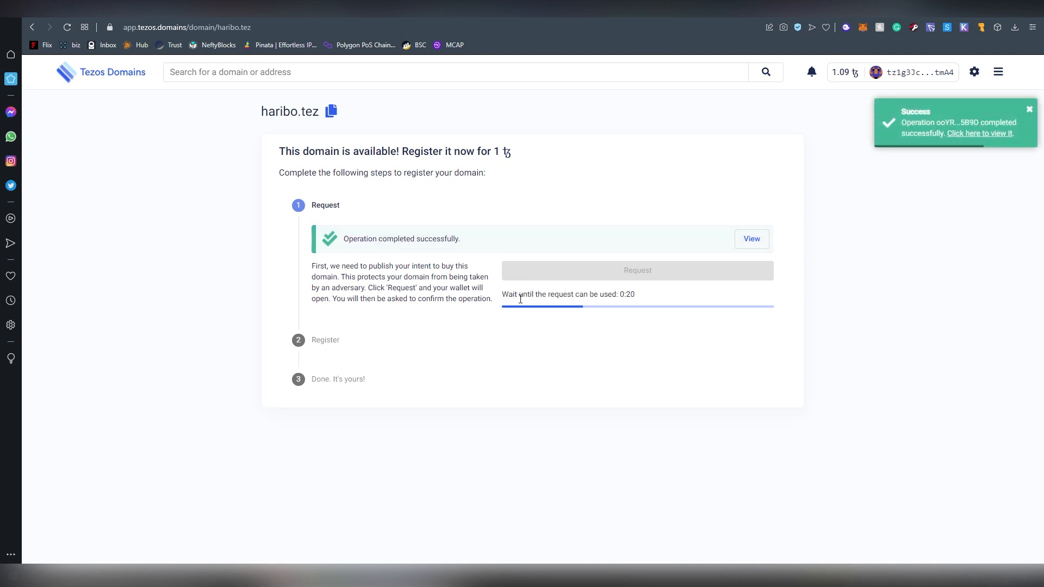
Review the haribo.tez Register step: 2 years at 2 ꜩ with reverse record on.
drag(507, 294, 643, 296)
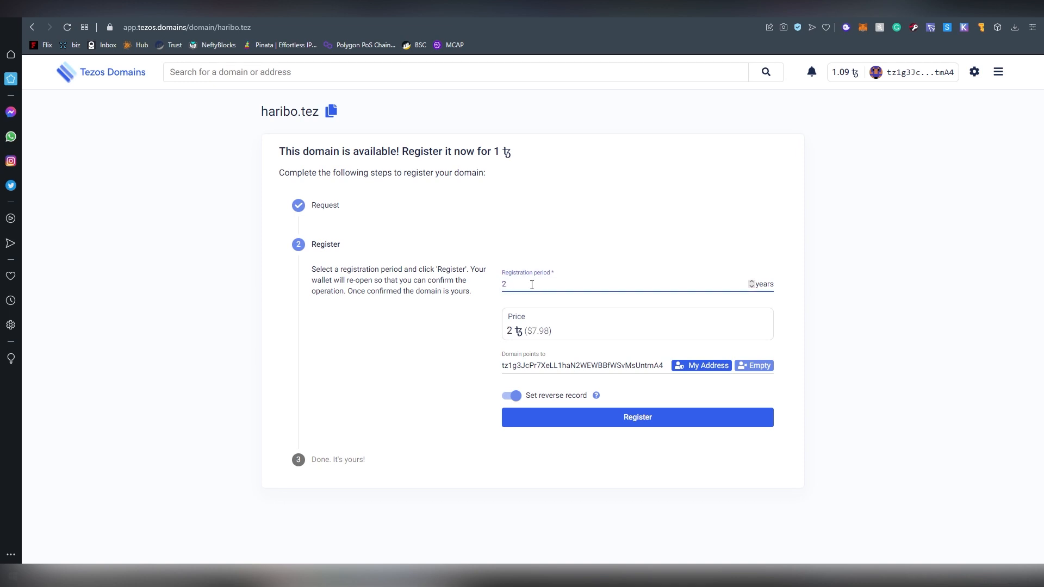
Change the registration period to 1 year.
text(5)
key(BackSpace)
key(BackSpace)
key(BackSpace)
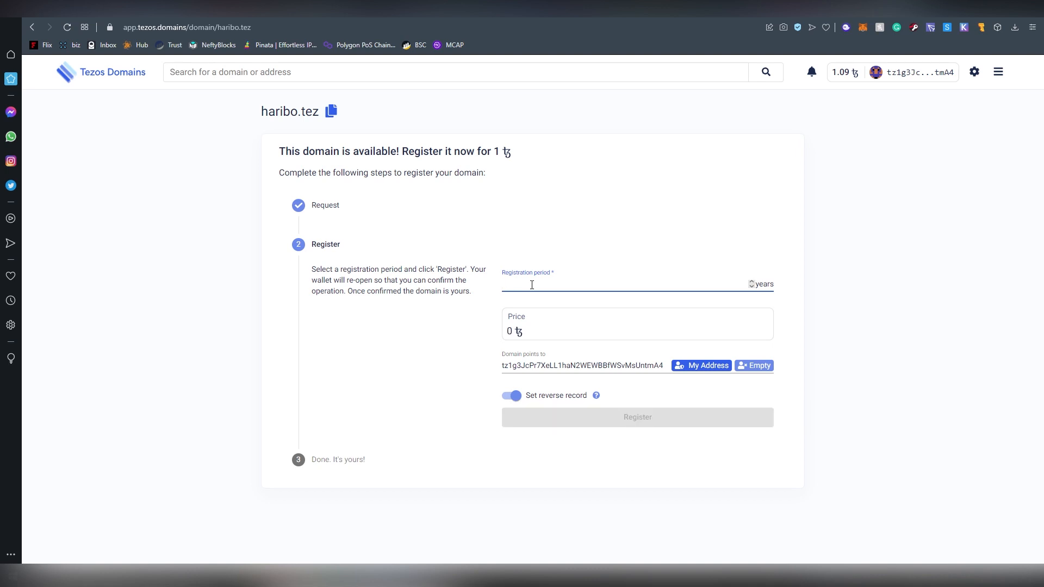
text(2.1)
key(BackSpace)
key(BackSpace)
key(BackSpace)
text(1.1)
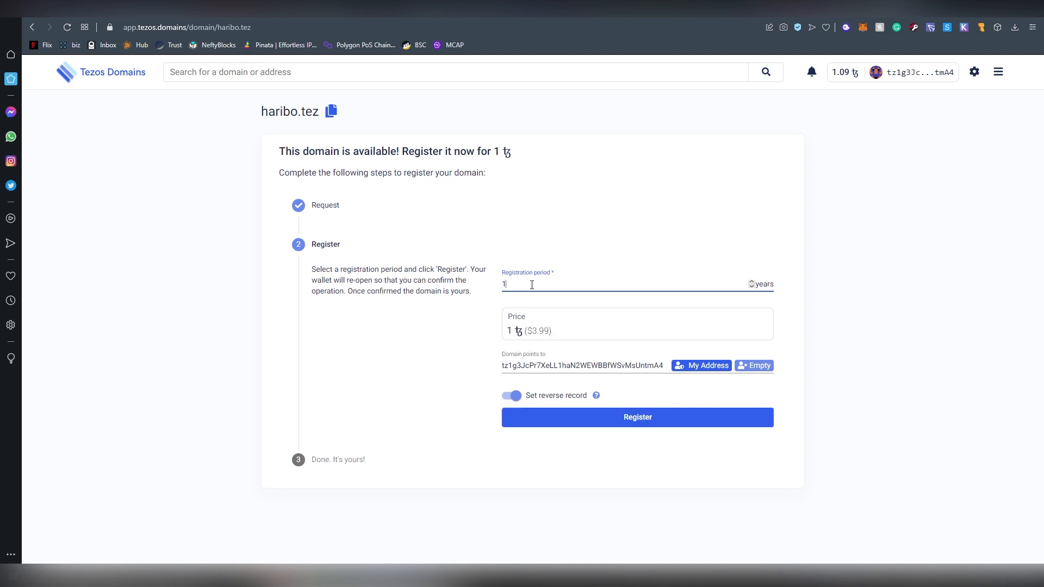
key(BackSpace)
key(BackSpace)
Register haribo.tez for 1 year and approve it in Temple Wallet, hitting an insufficient balance error.
click(676, 418)
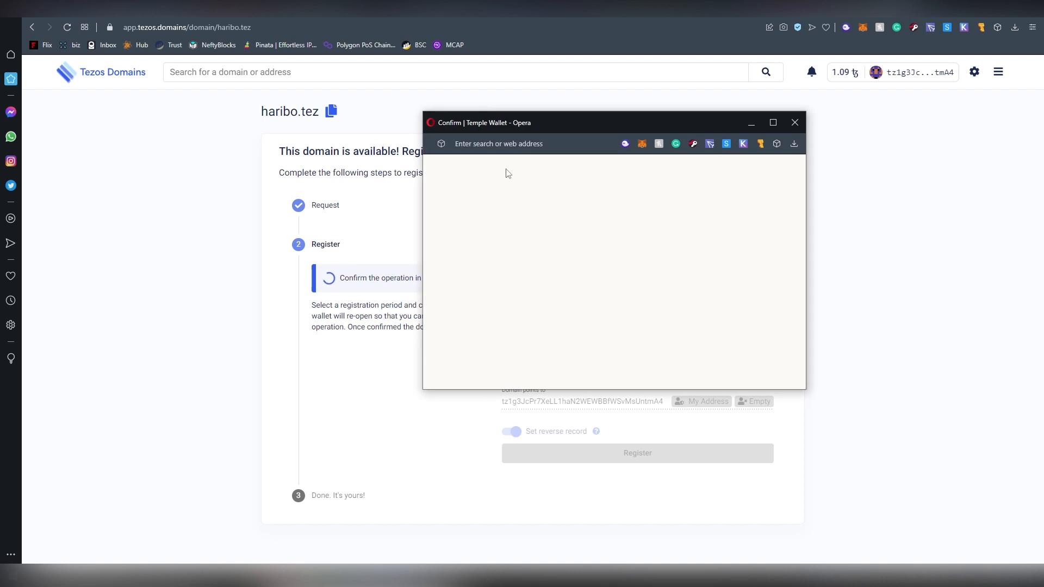
drag(560, 128, 450, 129)
scroll(609, 288, down, 3)
click(535, 367)
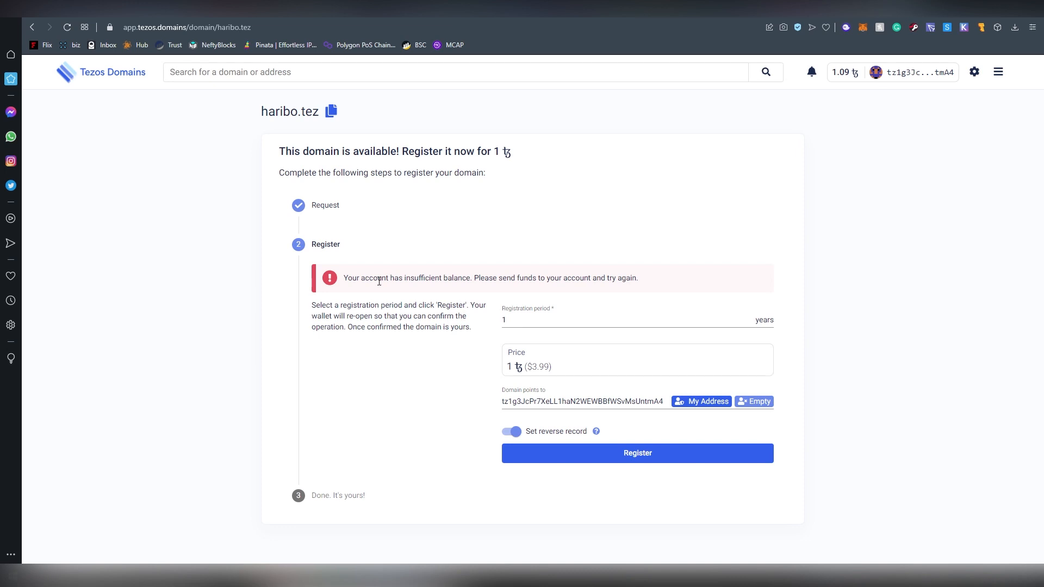
drag(341, 286, 571, 286)
click(582, 288)
Retry the haribo.tez registration, approve it again, and check the wallet balance.
click(640, 452)
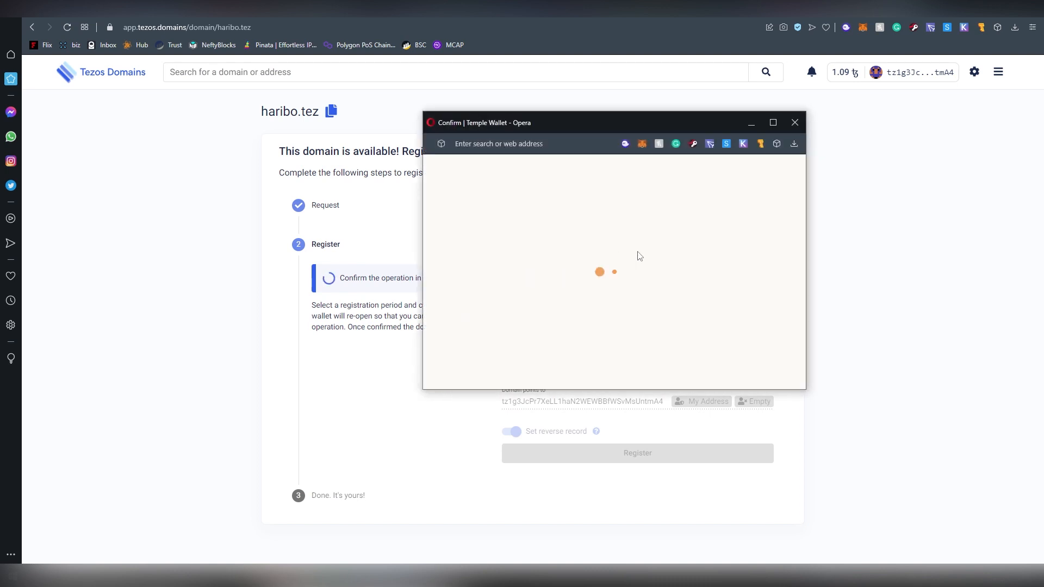
scroll(658, 277, down, 3)
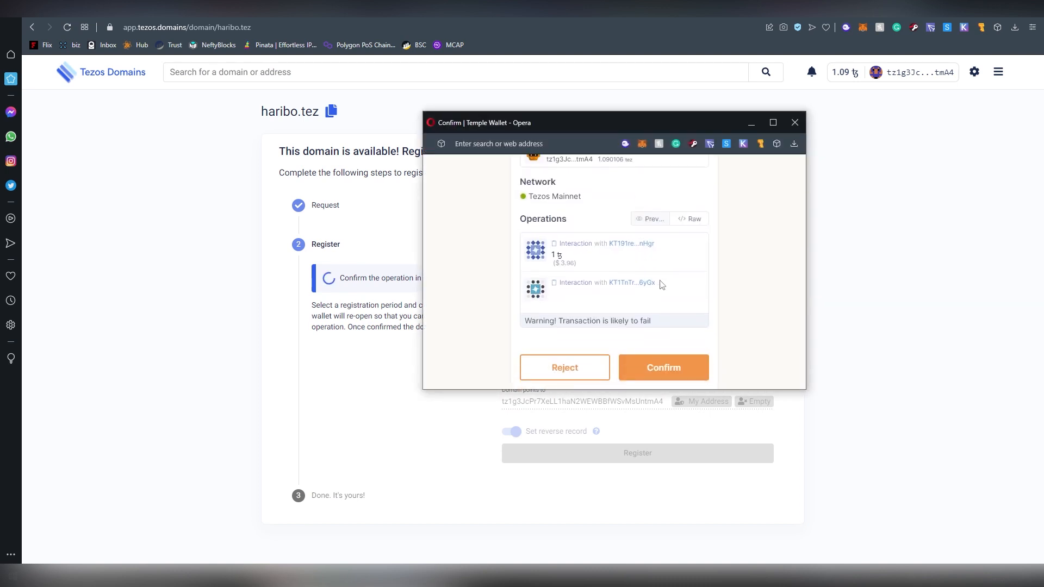
scroll(643, 307, up, 2)
scroll(643, 307, down, 2)
click(658, 357)
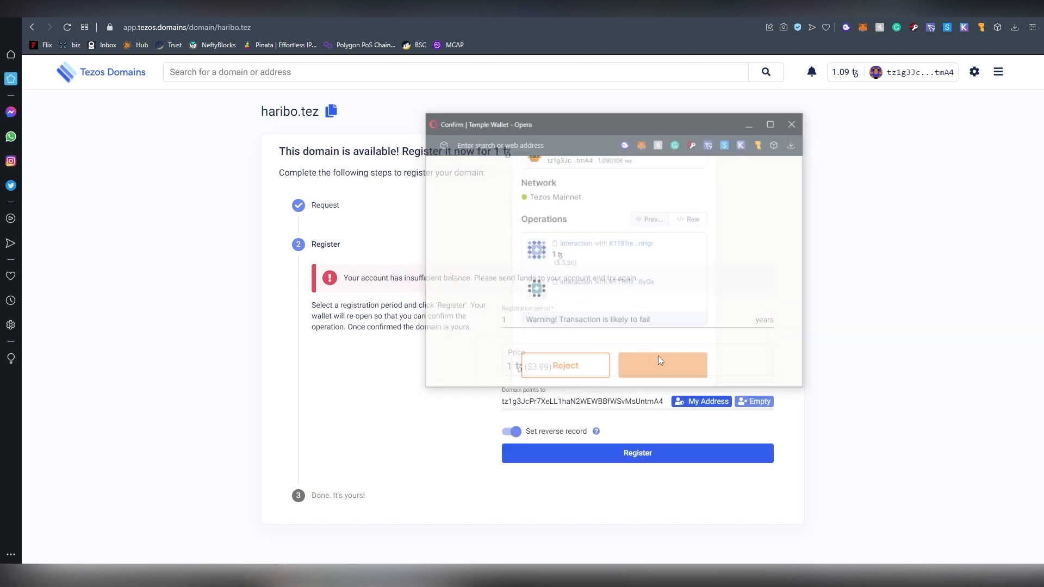
click(981, 27)
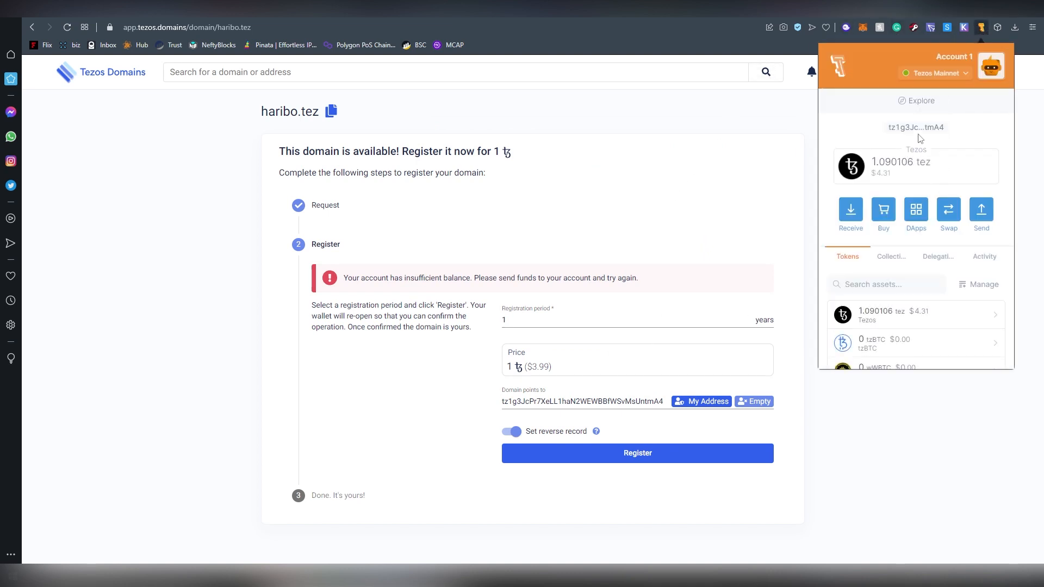
Switch Temple Wallet between accounts, ending on Account 2.
click(1000, 66)
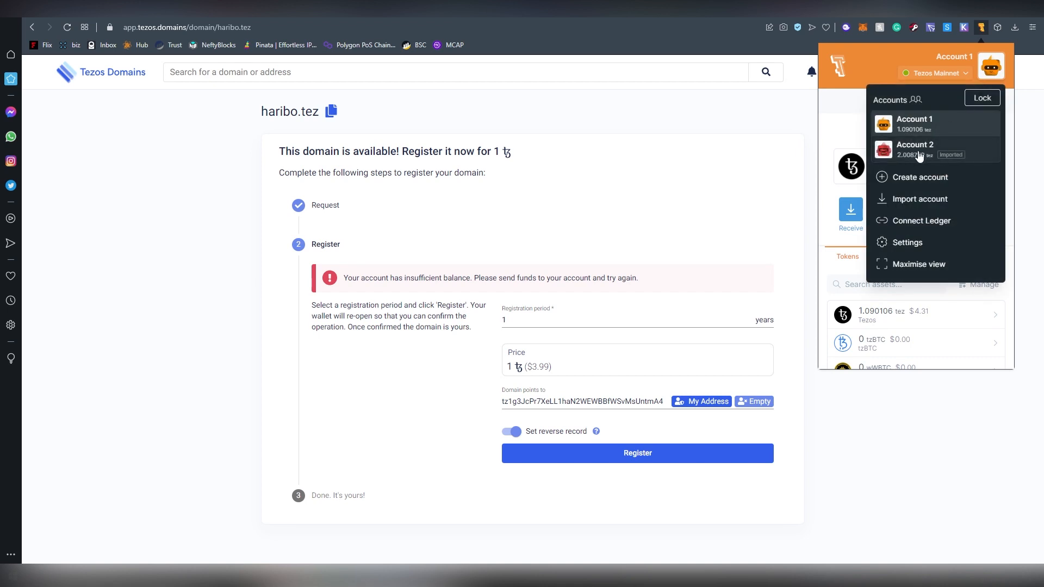
click(905, 144)
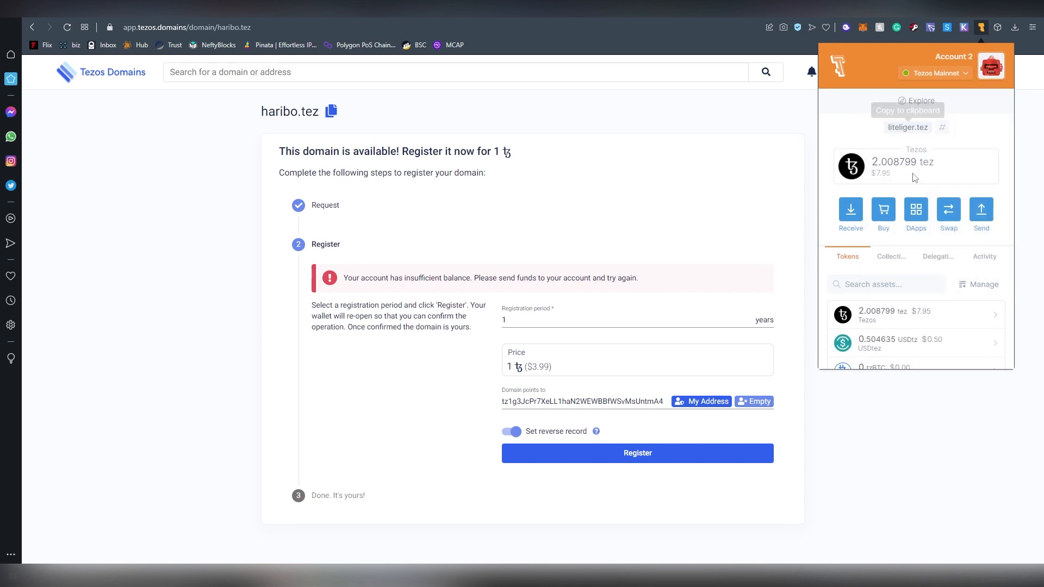
click(991, 66)
click(935, 113)
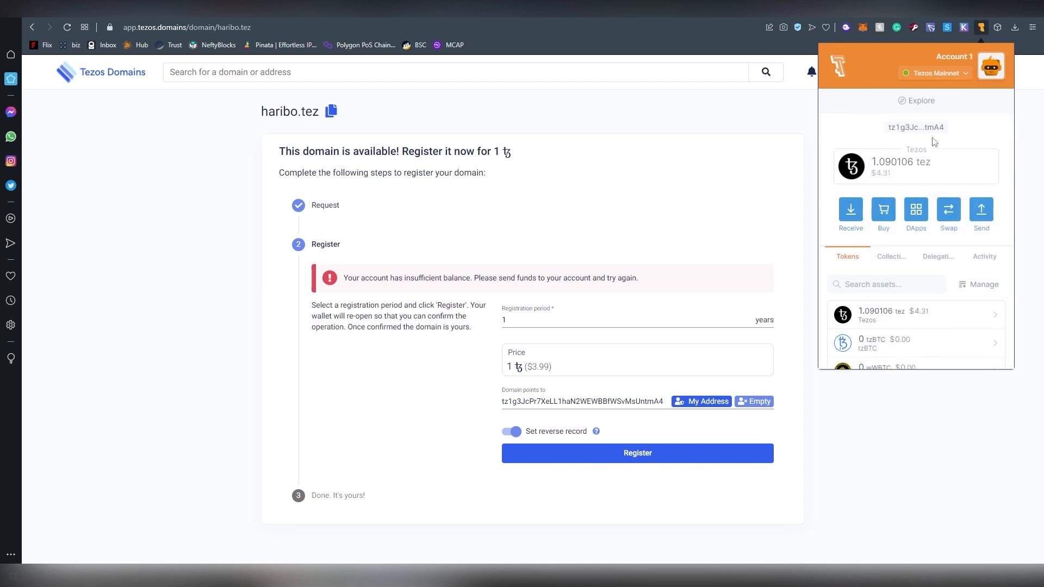
click(982, 73)
click(903, 148)
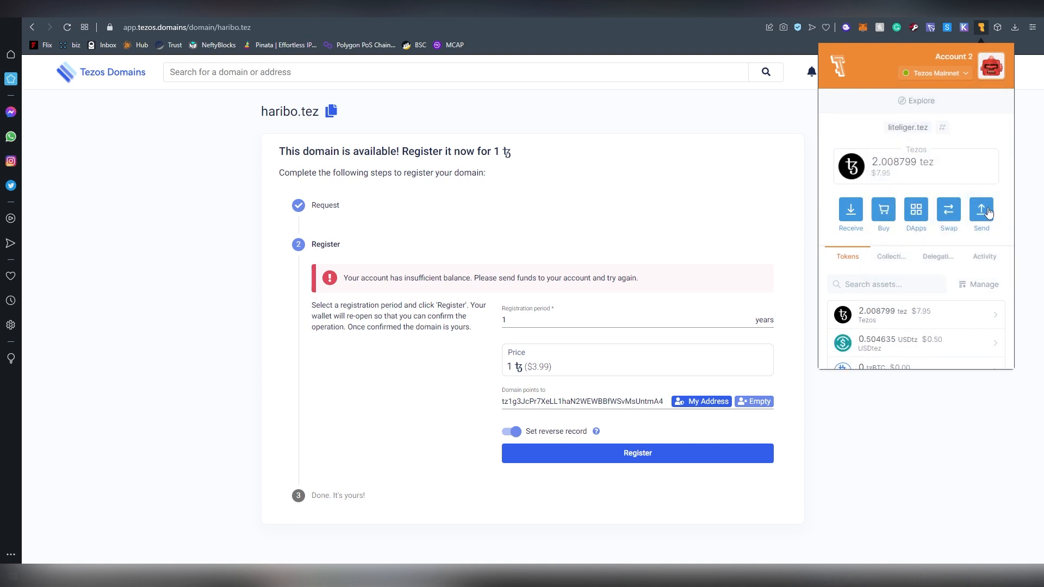
Send 1 tez from Account 2 to Account 1's address with the Fast fee.
click(982, 212)
click(900, 257)
text(tz1g3JcPr7XeLL1haN2WEWBBfWSvMsUntmA4)
click(929, 285)
text(1)
scroll(929, 286, down, 2)
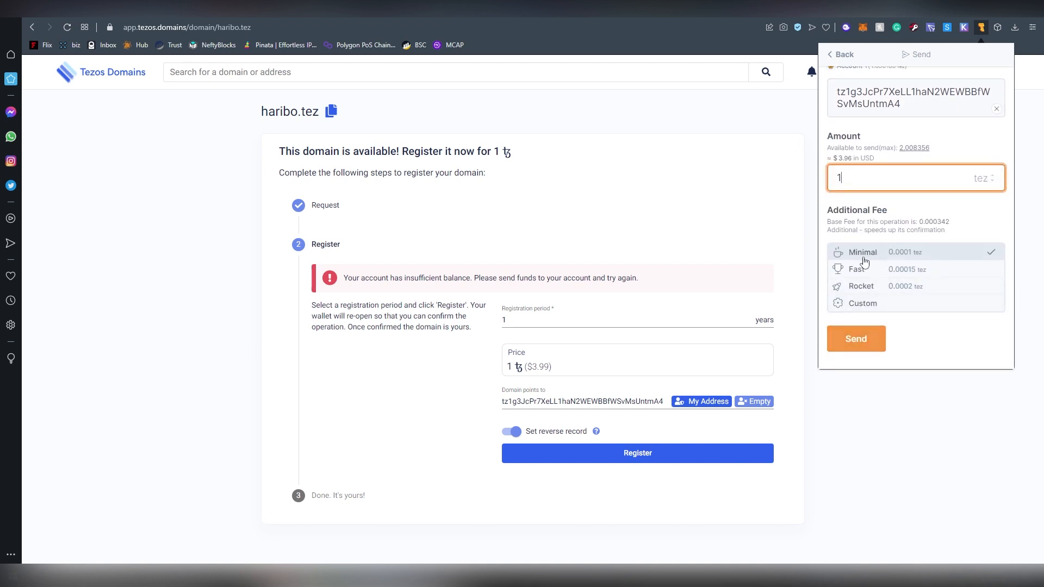
click(876, 274)
click(869, 338)
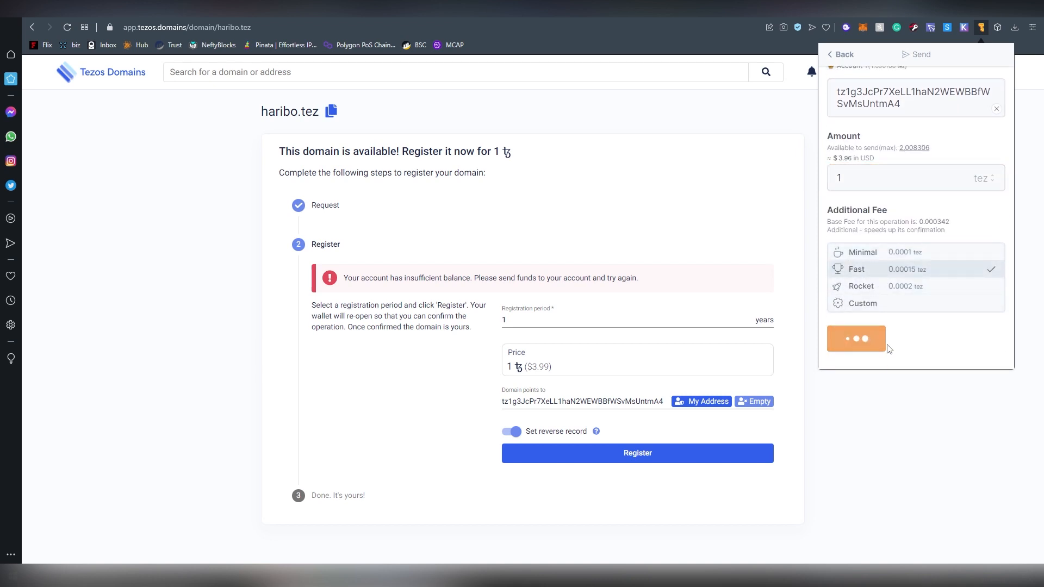
click(963, 347)
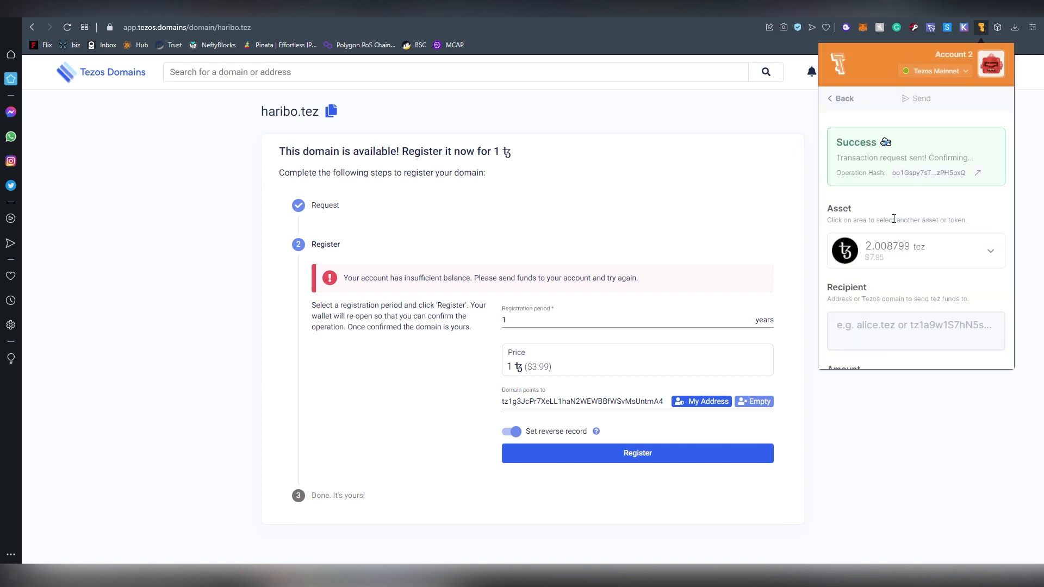
Make Account 1 active again and retry registering haribo.tez.
scroll(894, 218, down, 2)
scroll(892, 219, up, 3)
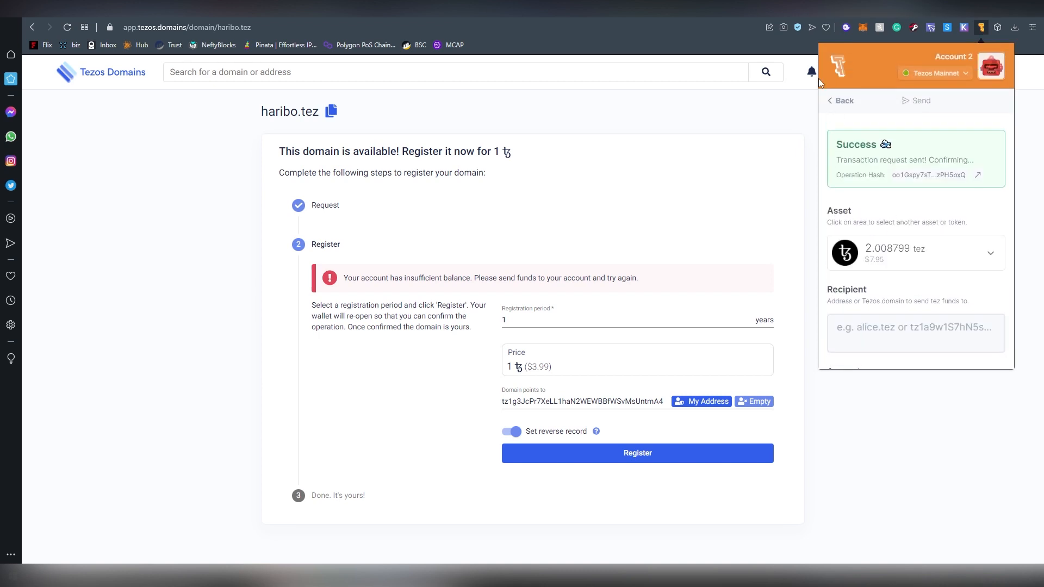
click(840, 102)
click(990, 65)
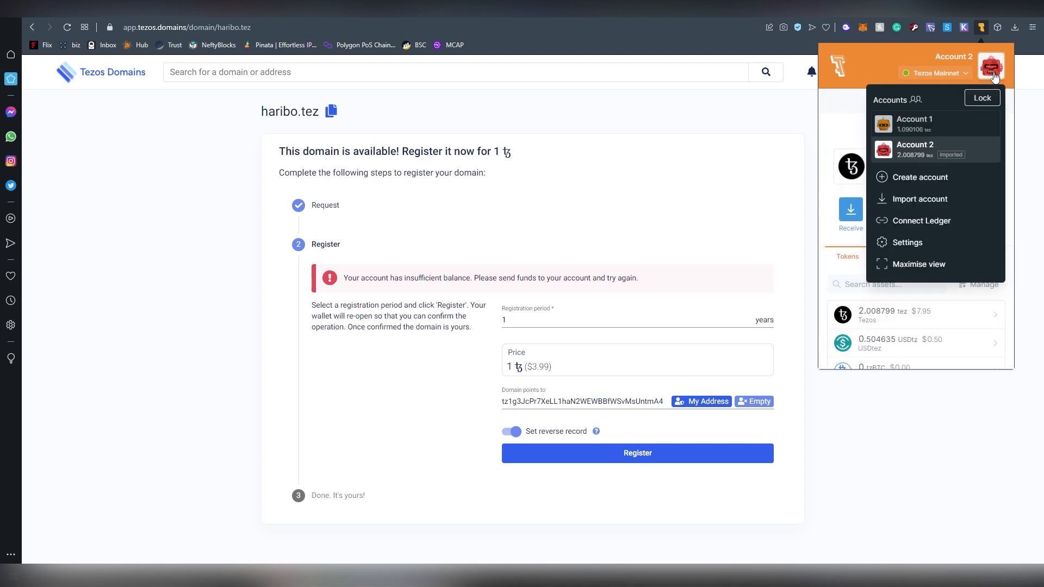
click(974, 127)
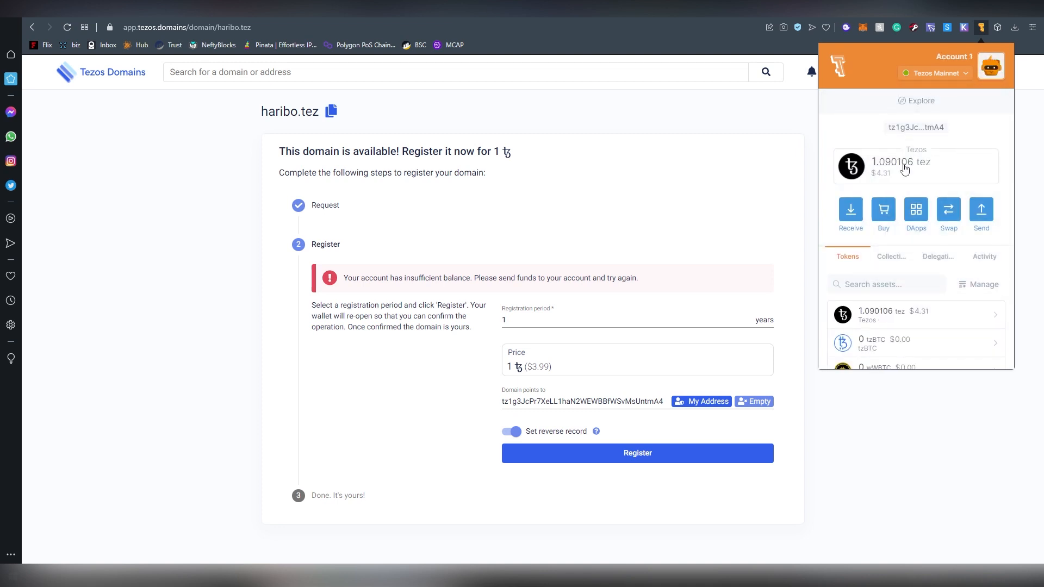
click(673, 315)
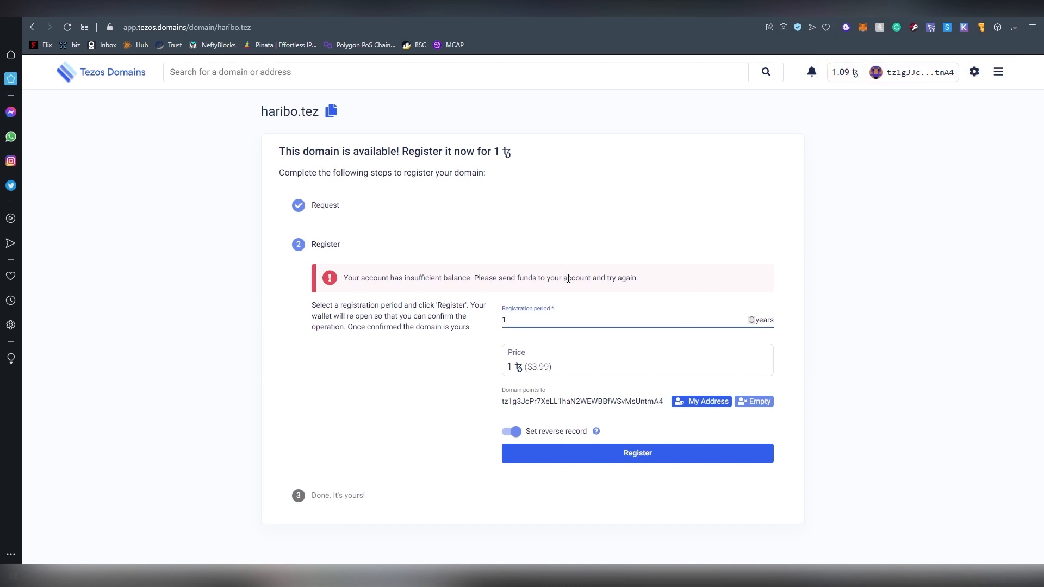
click(615, 461)
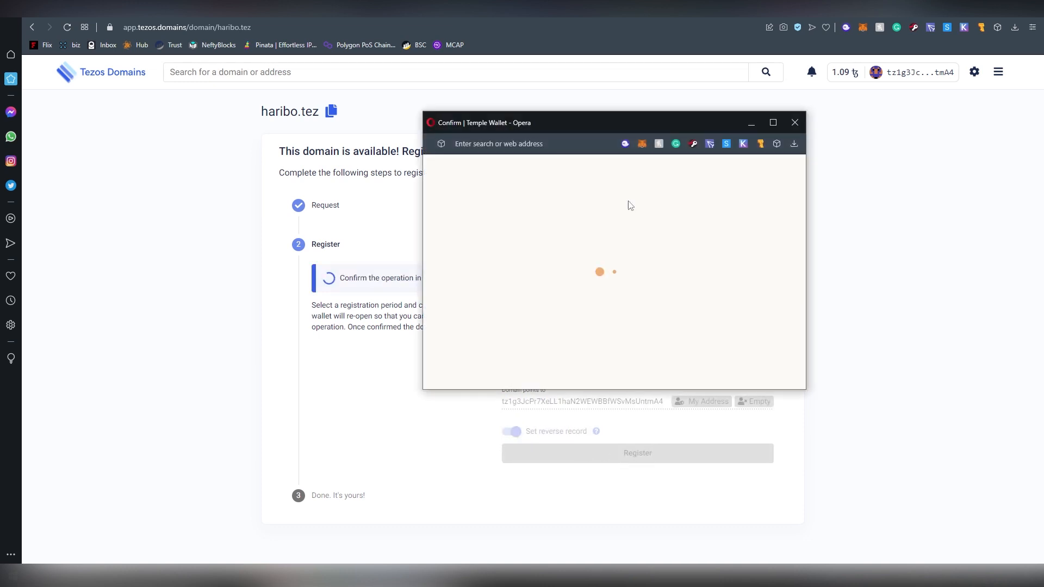
Approve the 1 ꜩ haribo.tez registration in Temple Wallet and resubmit it.
scroll(645, 297, down, 3)
click(660, 370)
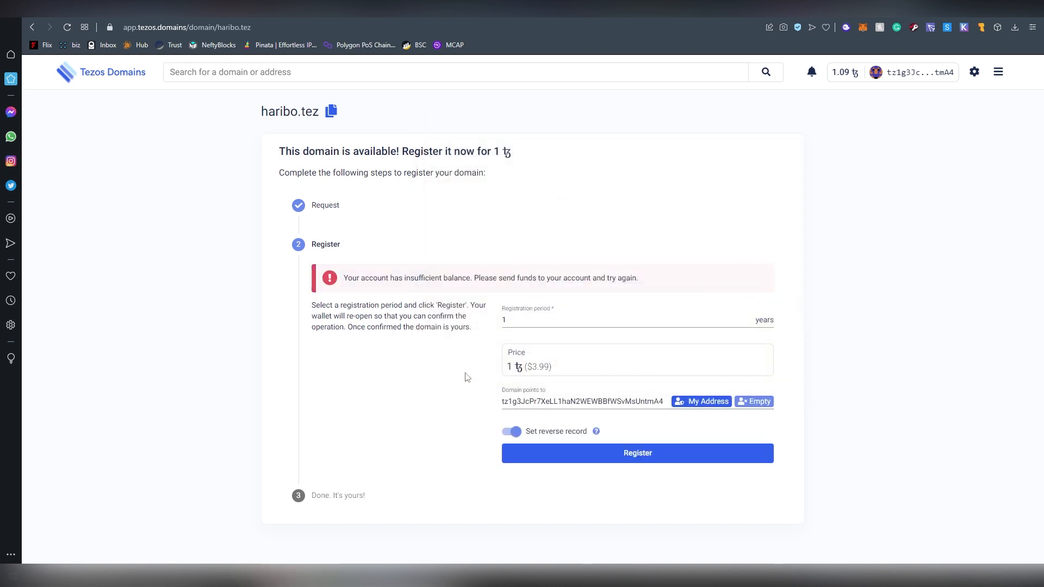
click(598, 453)
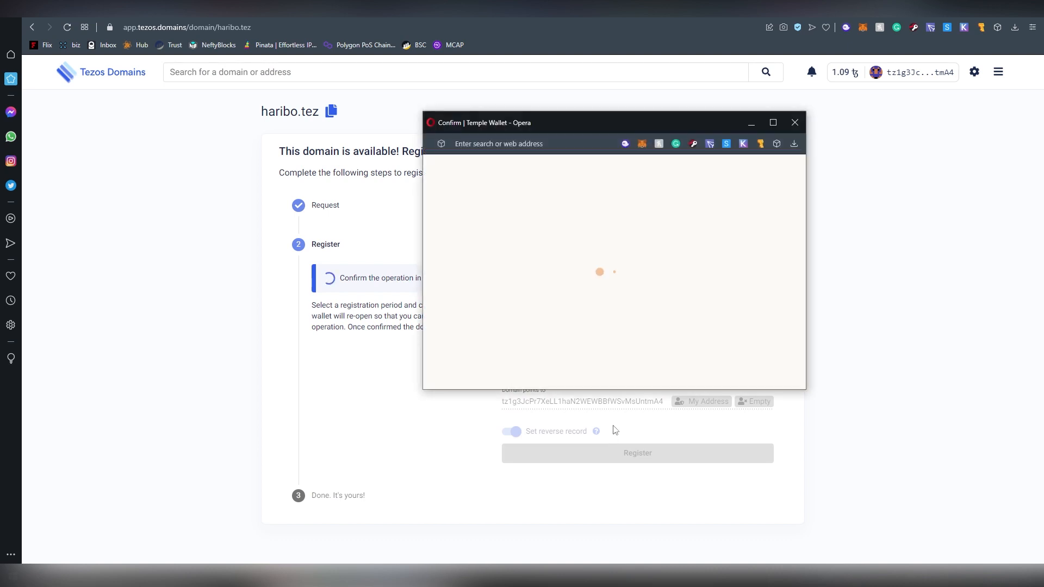
Review the operations and fees in the Temple Wallet popup, then confirm the registration.
scroll(661, 326, down, 3)
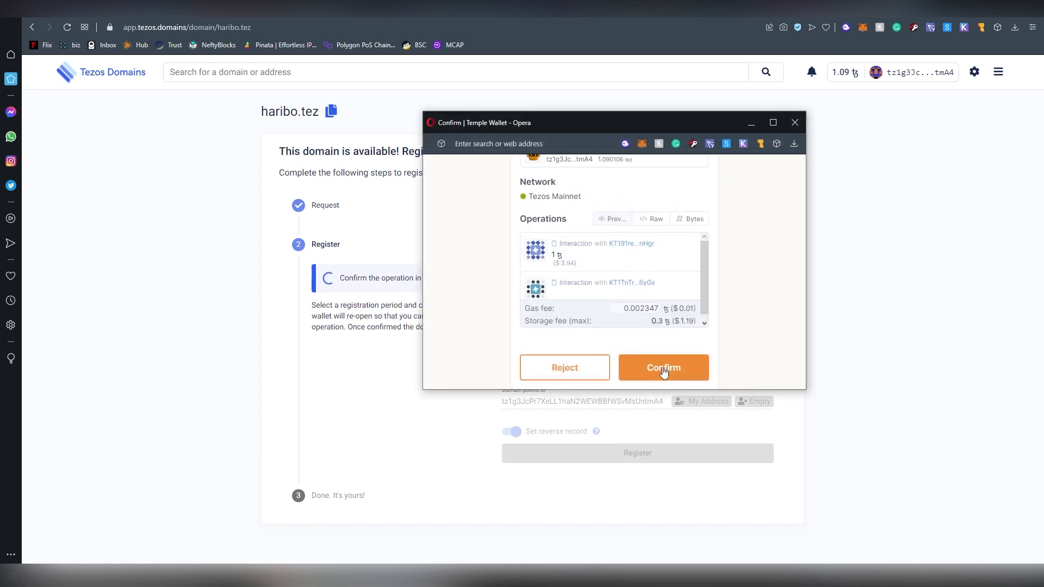
scroll(648, 319, up, 1)
scroll(648, 319, down, 3)
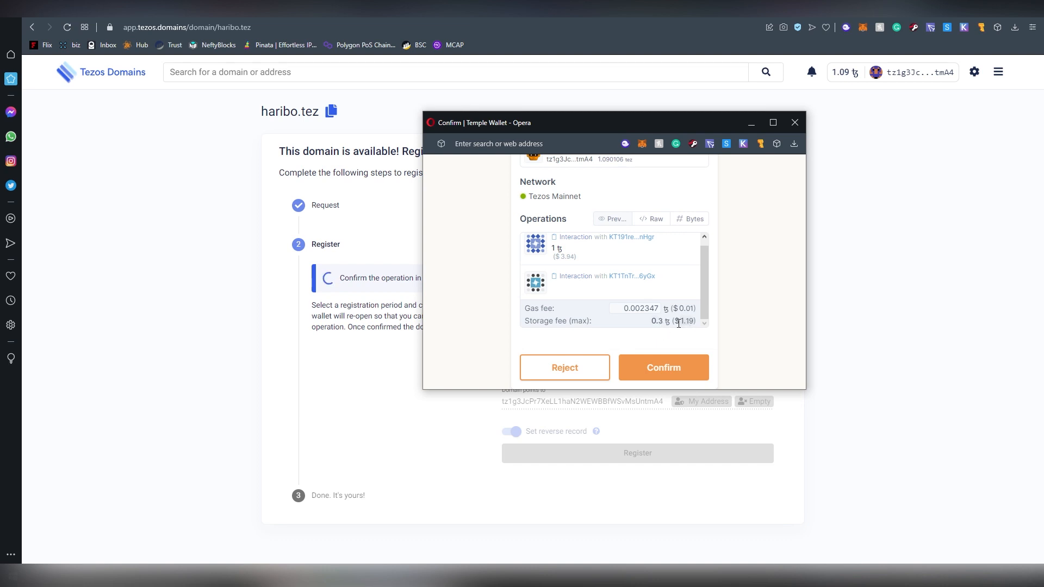
scroll(678, 324, up, 2)
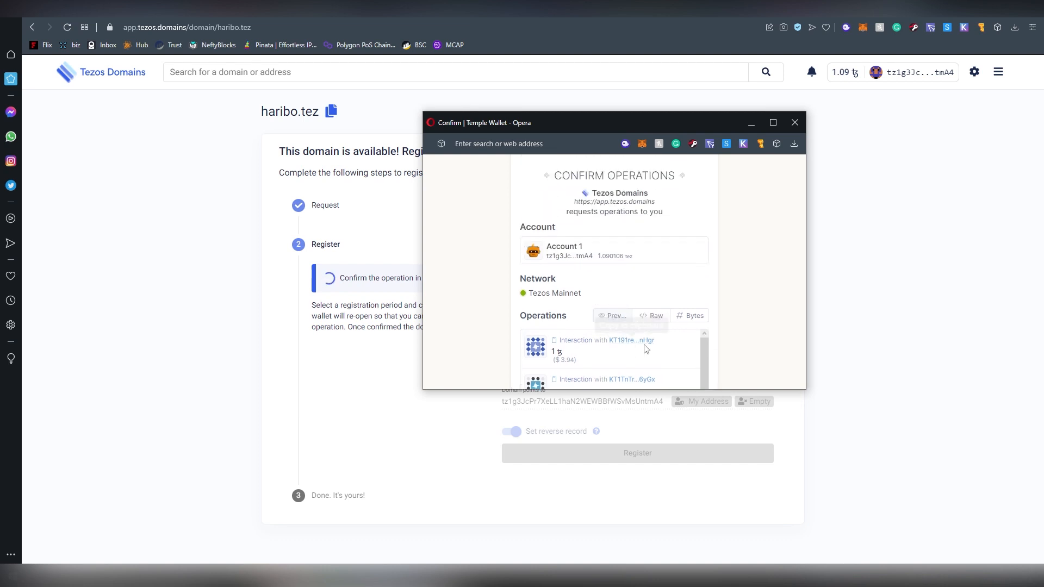
scroll(647, 349, down, 2)
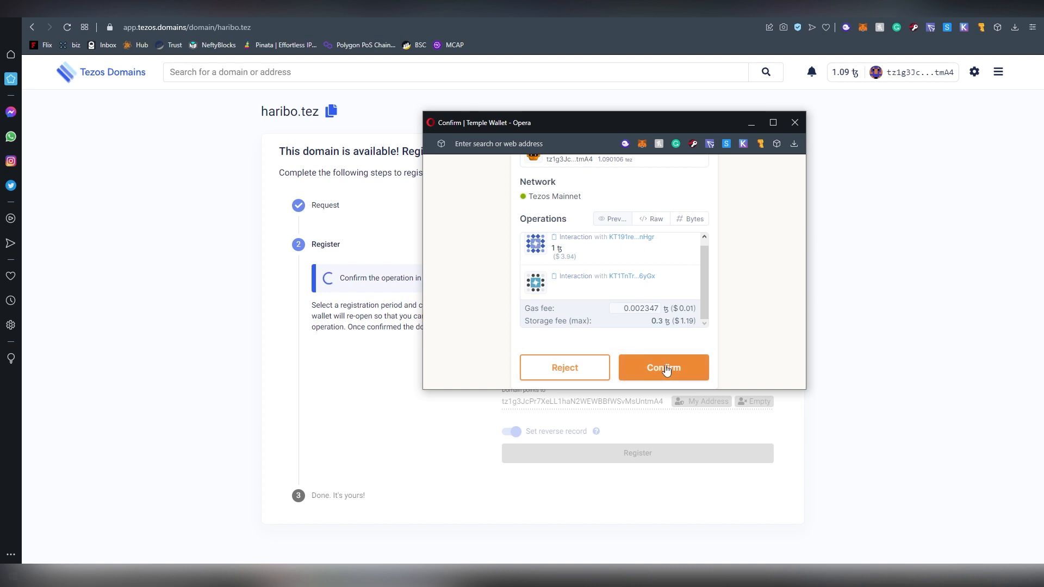
scroll(629, 327, up, 1)
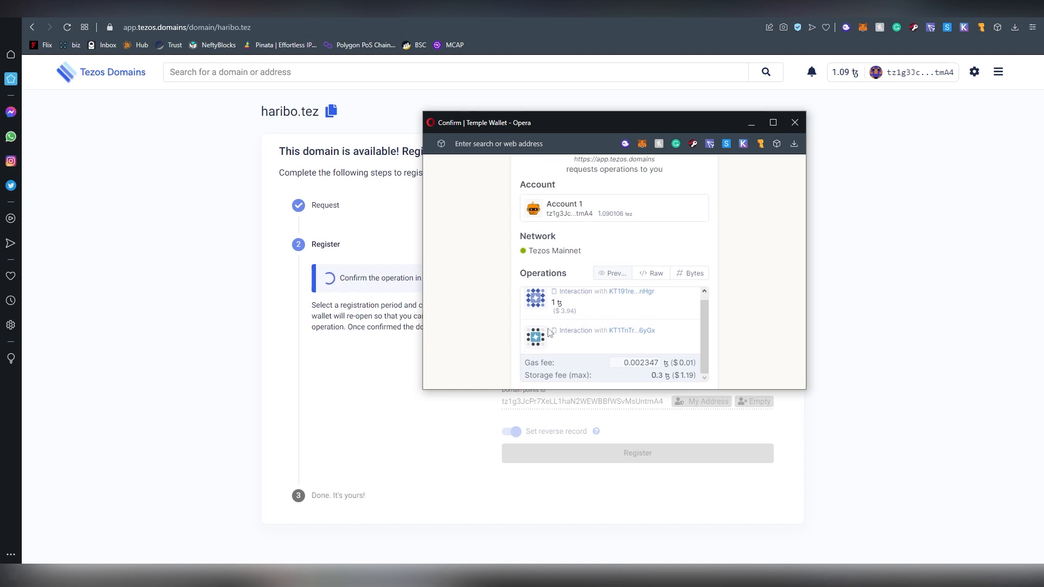
scroll(549, 333, down, 1)
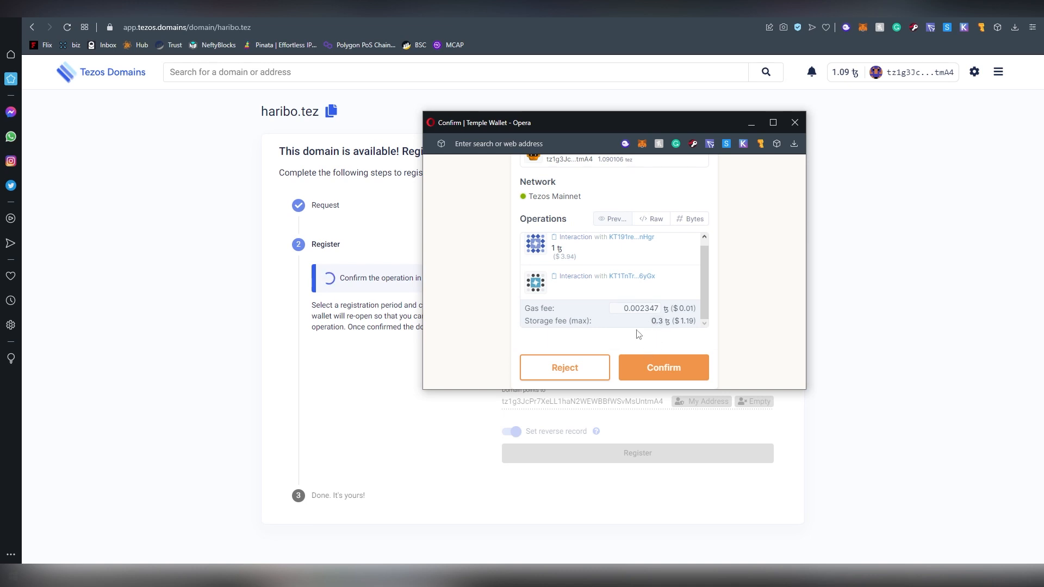
click(650, 360)
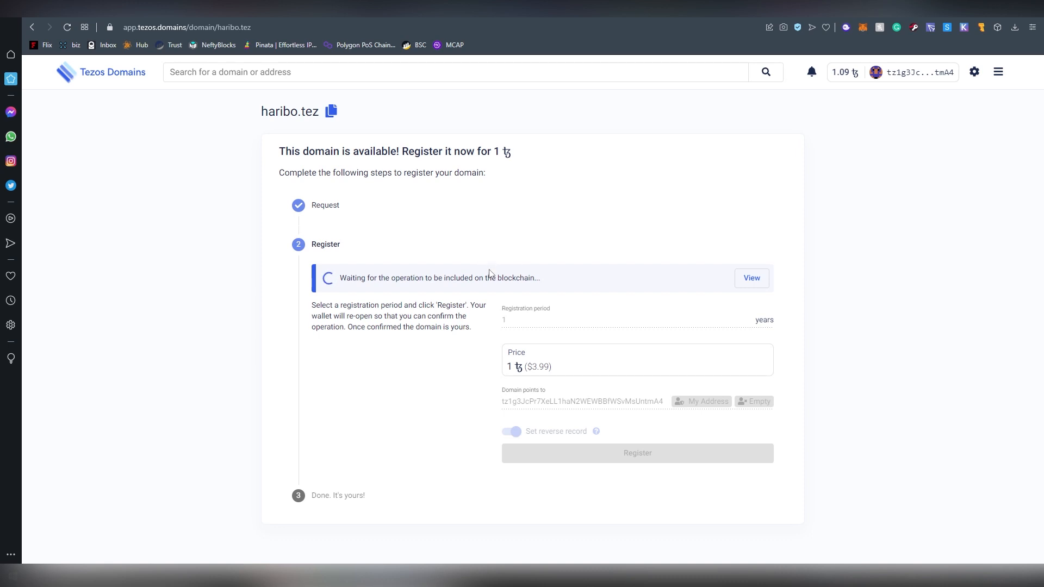
Open the registration operation on TzStats and reload it while still not included.
click(747, 282)
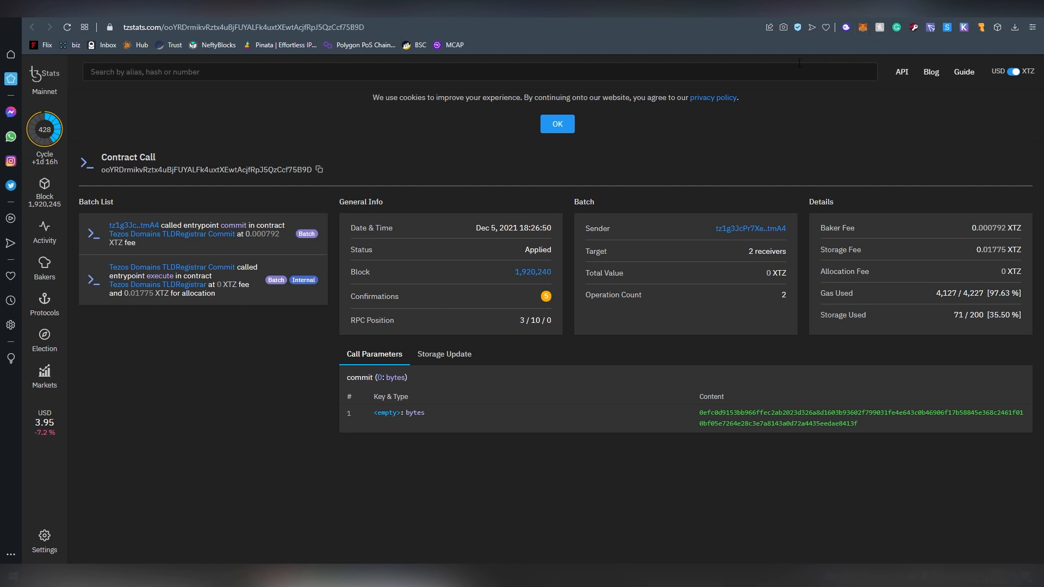
click(875, 11)
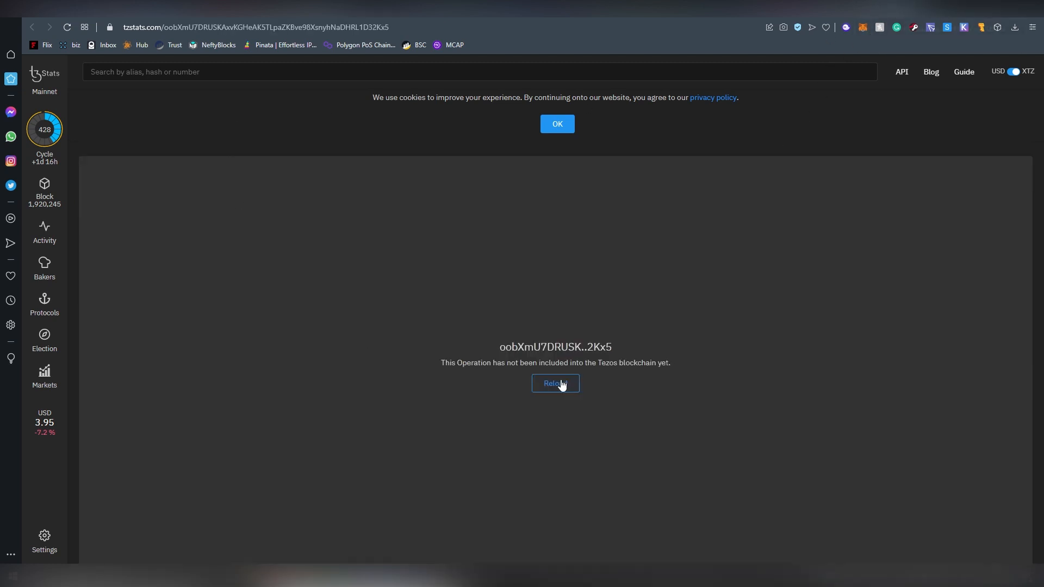
click(67, 32)
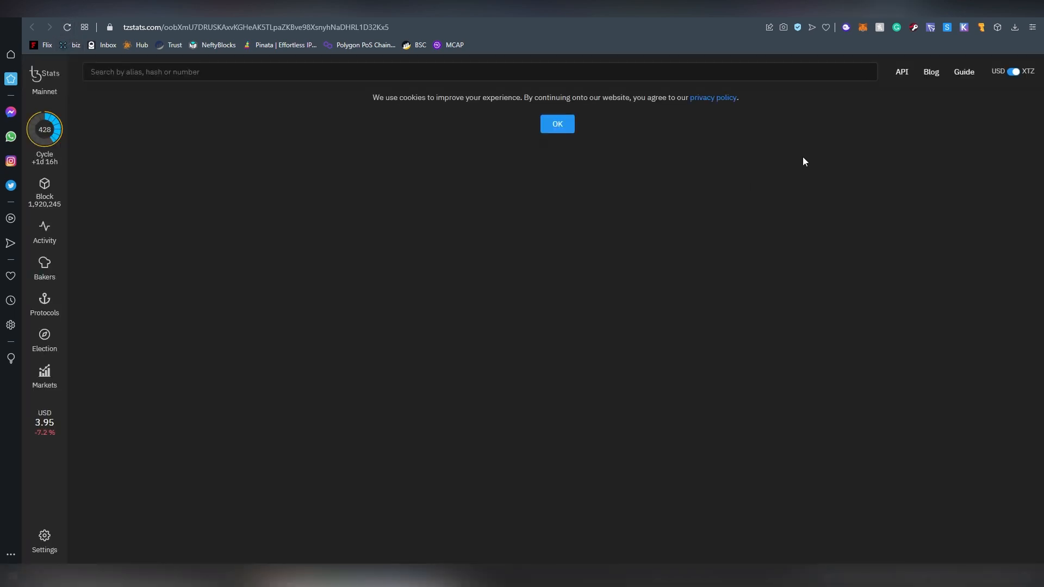
click(872, 12)
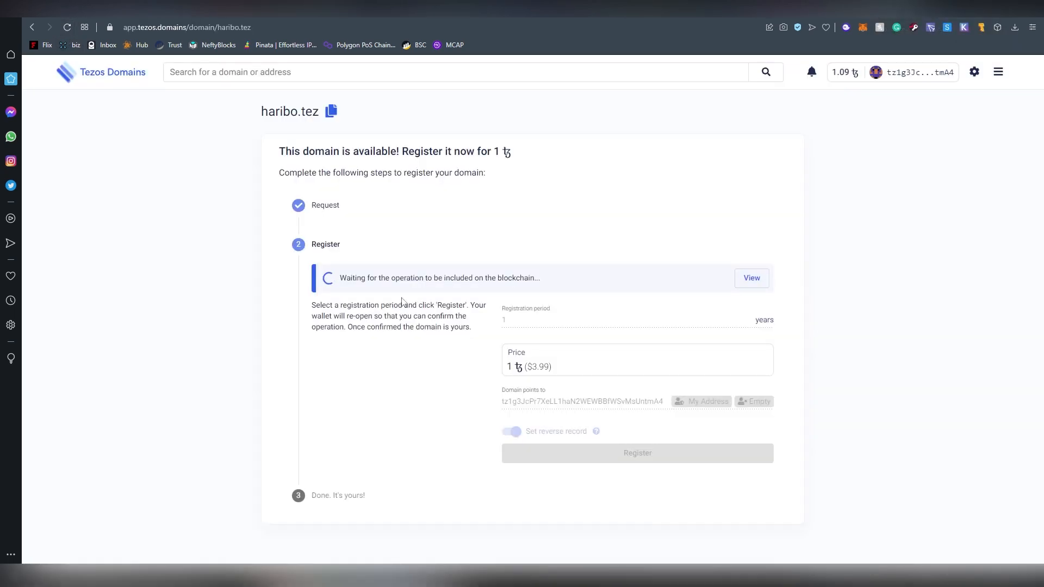
click(914, 17)
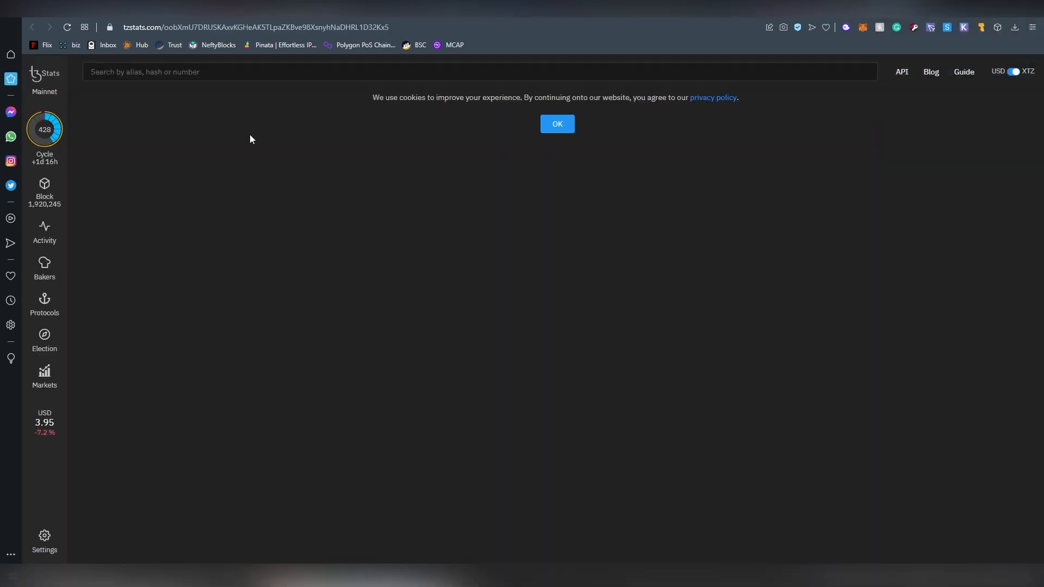
Dismiss the cookie notice, reload to show Status Applied, and highlight the 0.00175 allocation fee.
click(550, 127)
click(70, 31)
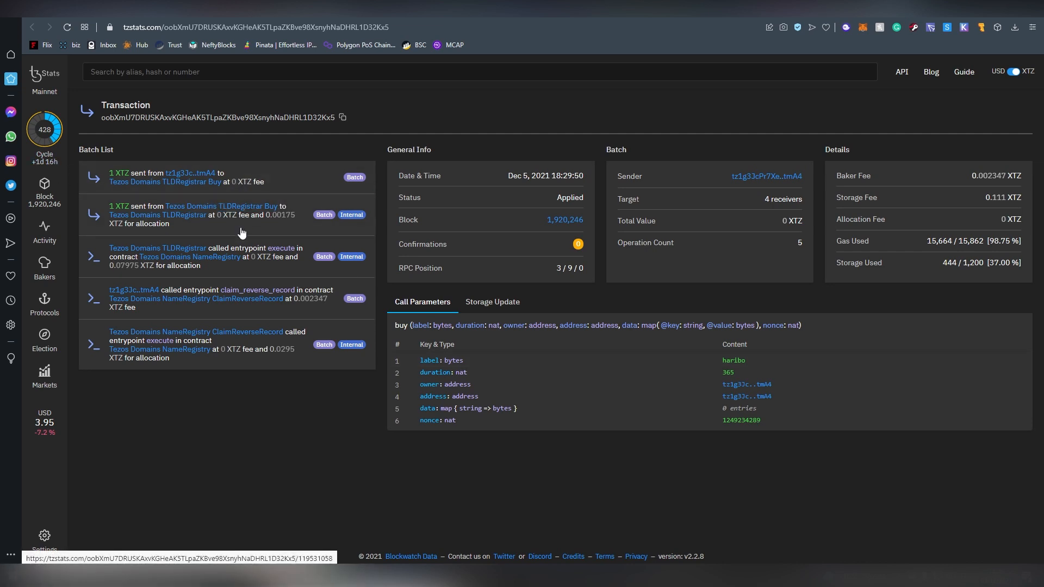
drag(266, 217, 204, 268)
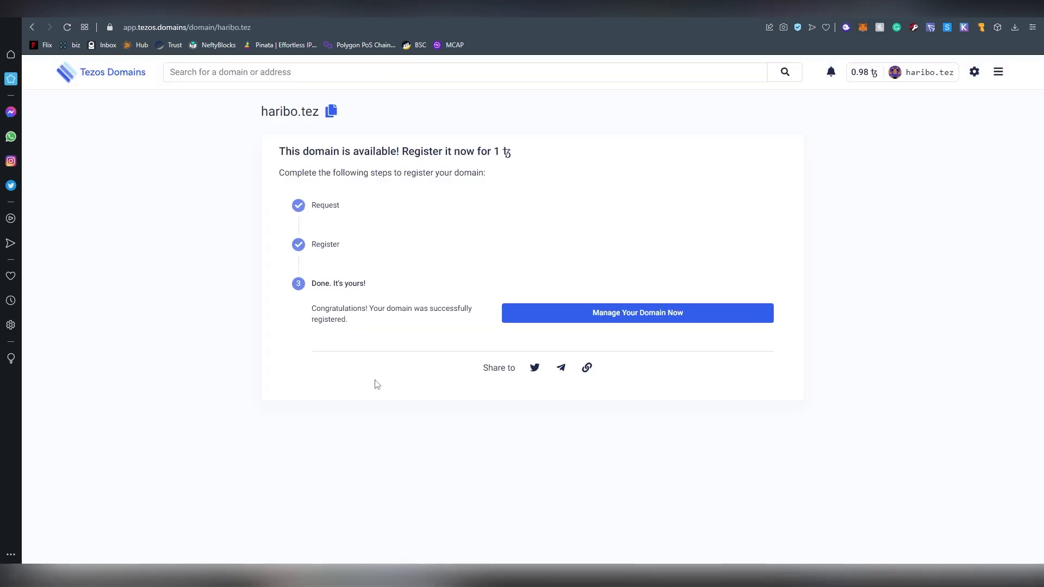
Open the haribo.tez management page, try My Address in the reverse record editor, then cancel.
click(546, 315)
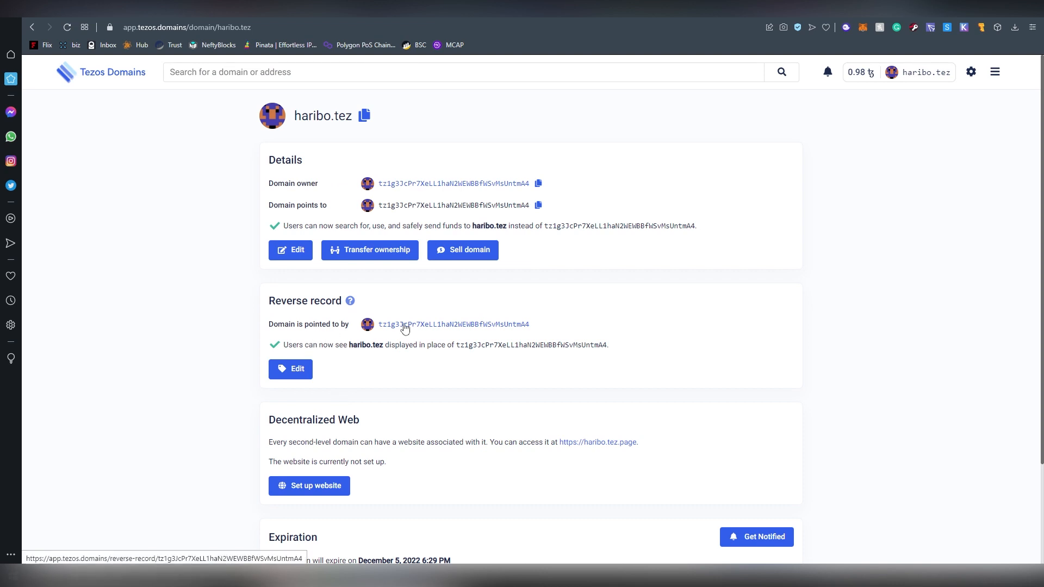
click(313, 373)
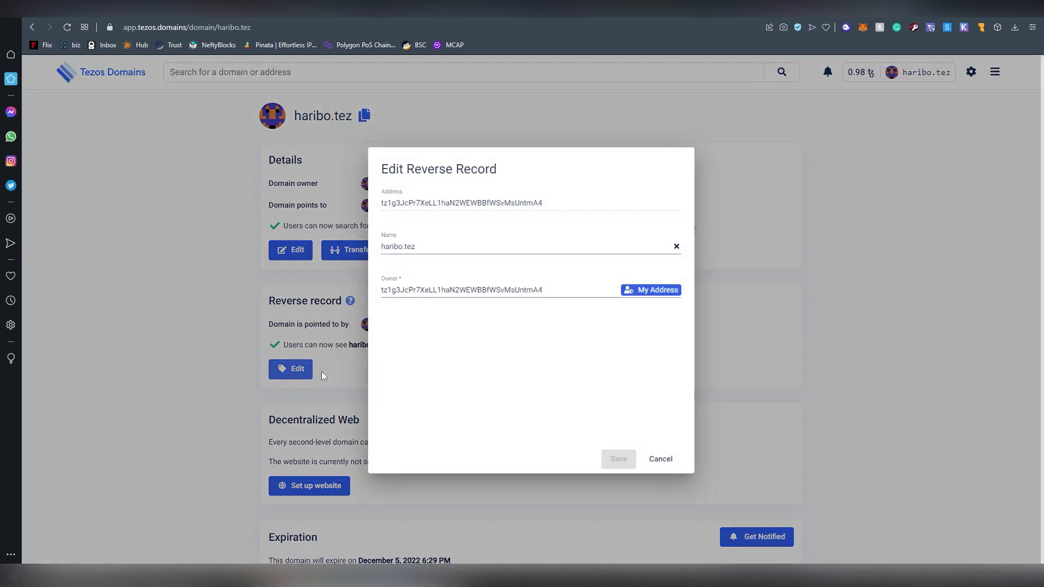
double_click(462, 290)
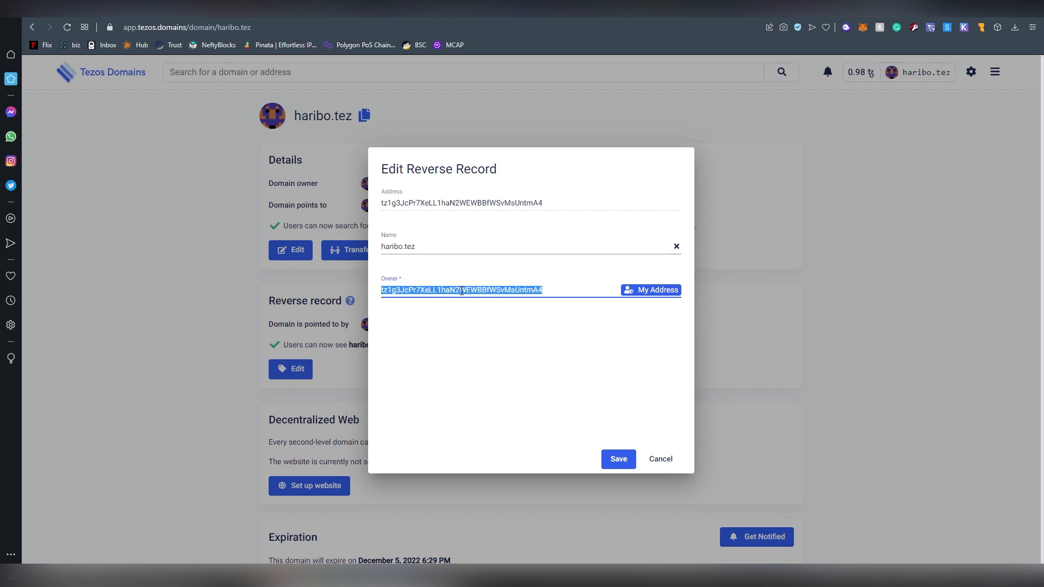
click(660, 291)
double_click(554, 291)
click(660, 459)
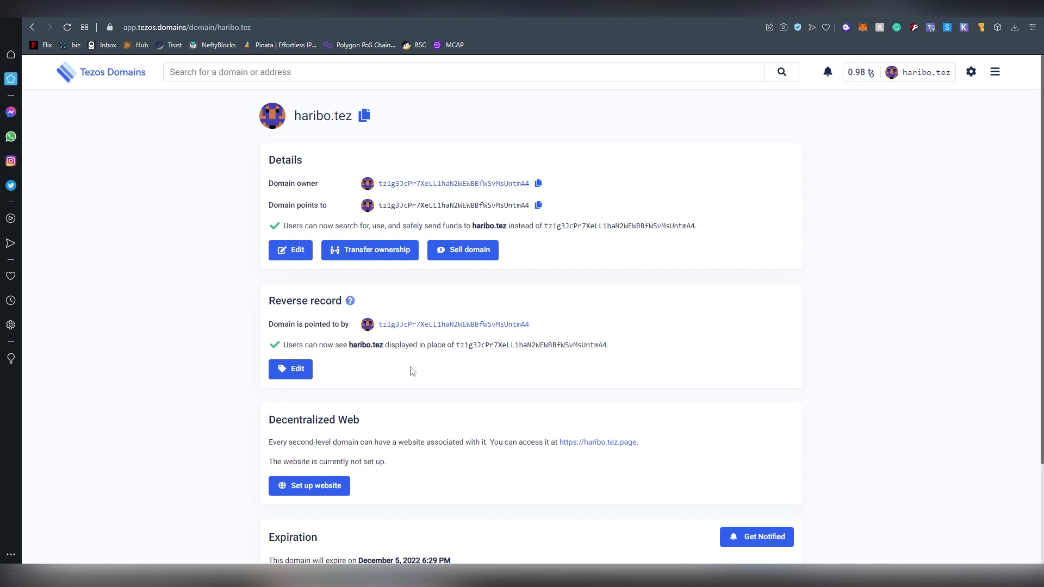
scroll(412, 367, down, 1)
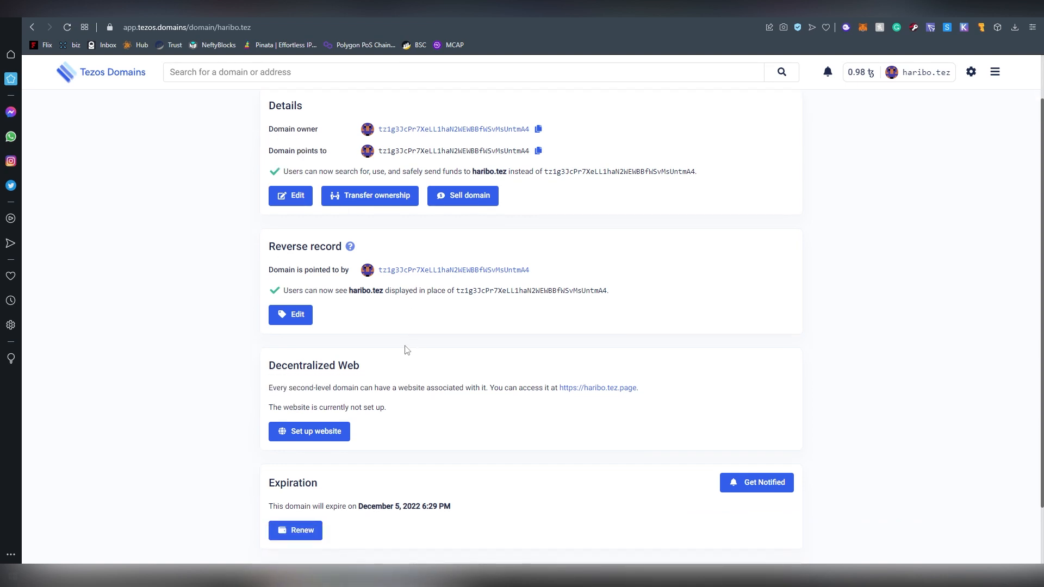
scroll(381, 374, down, 1)
click(337, 377)
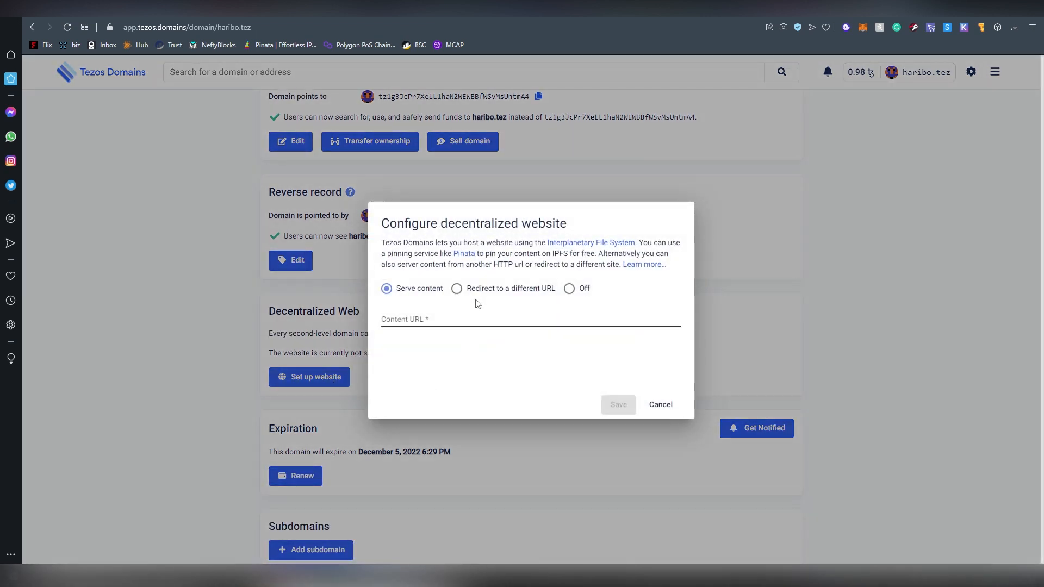
click(460, 291)
click(570, 289)
click(497, 292)
click(387, 290)
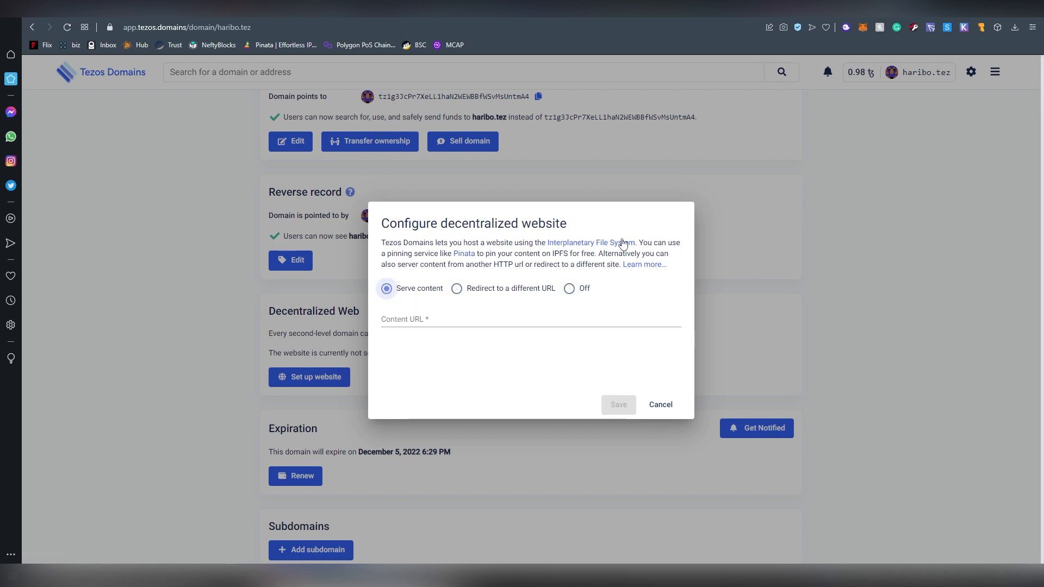
click(660, 404)
scroll(645, 415, down, 1)
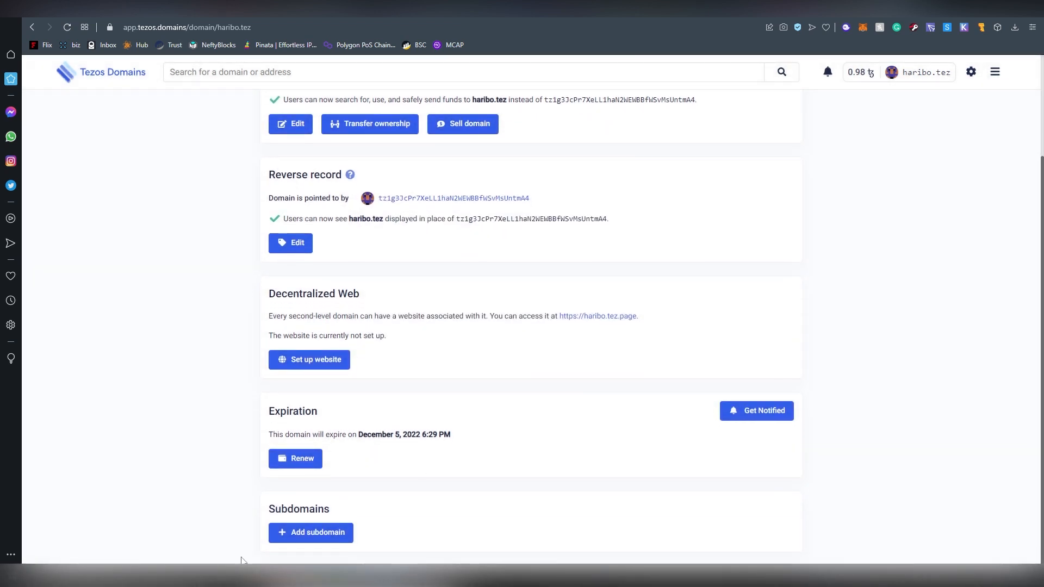
click(324, 531)
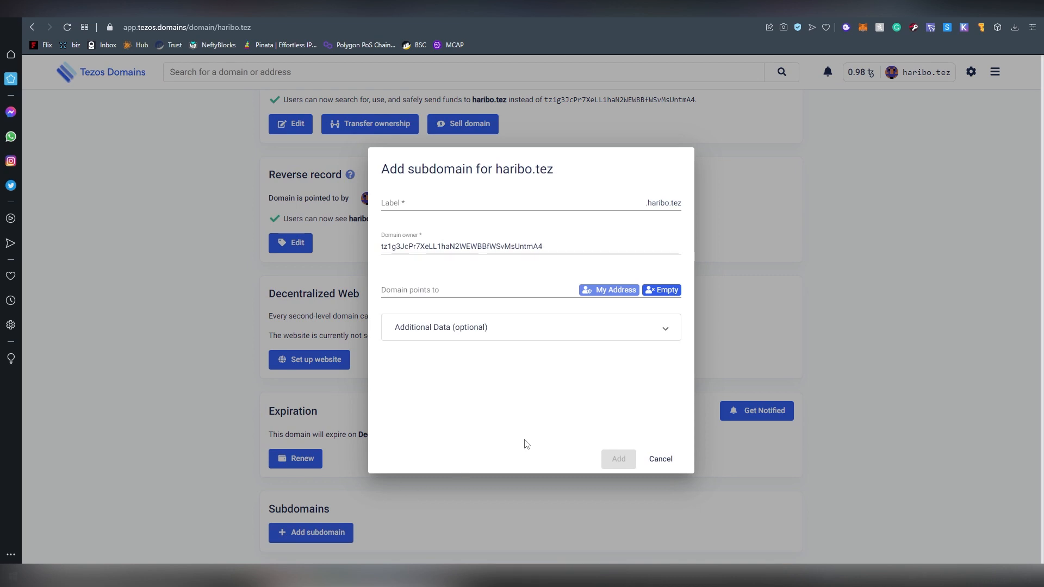
click(635, 206)
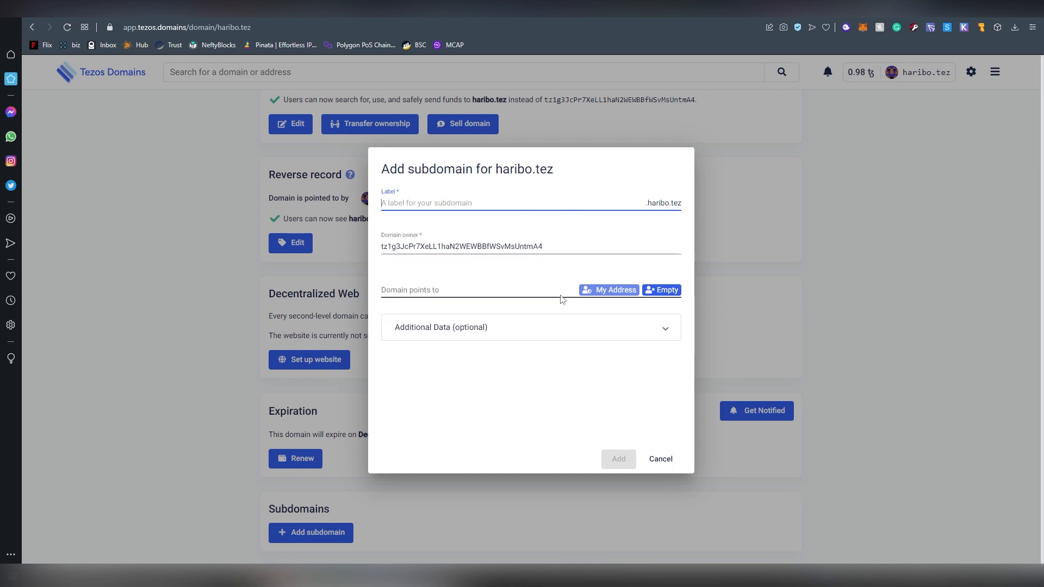
click(666, 460)
scroll(613, 469, up, 3)
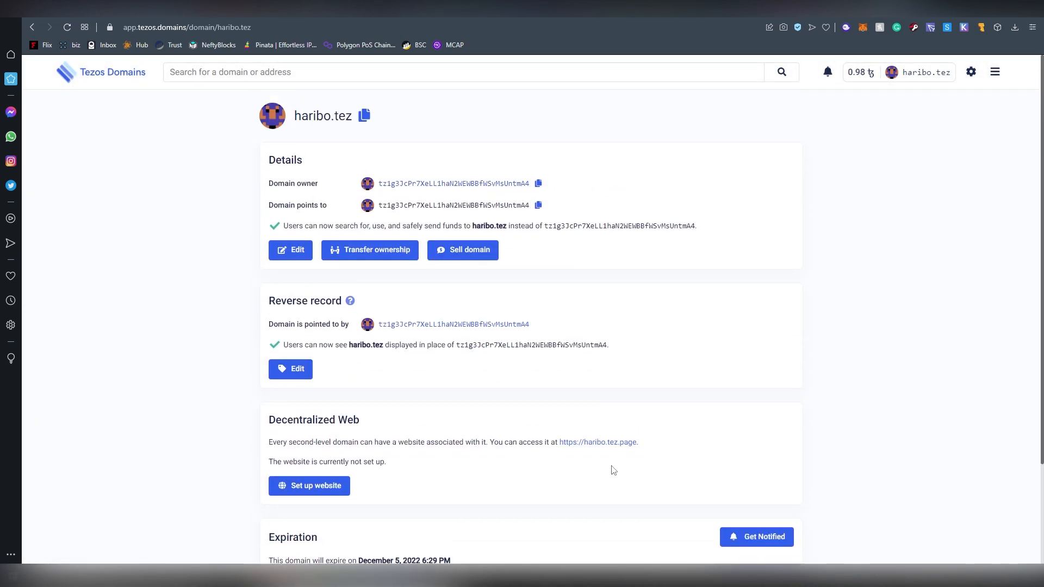